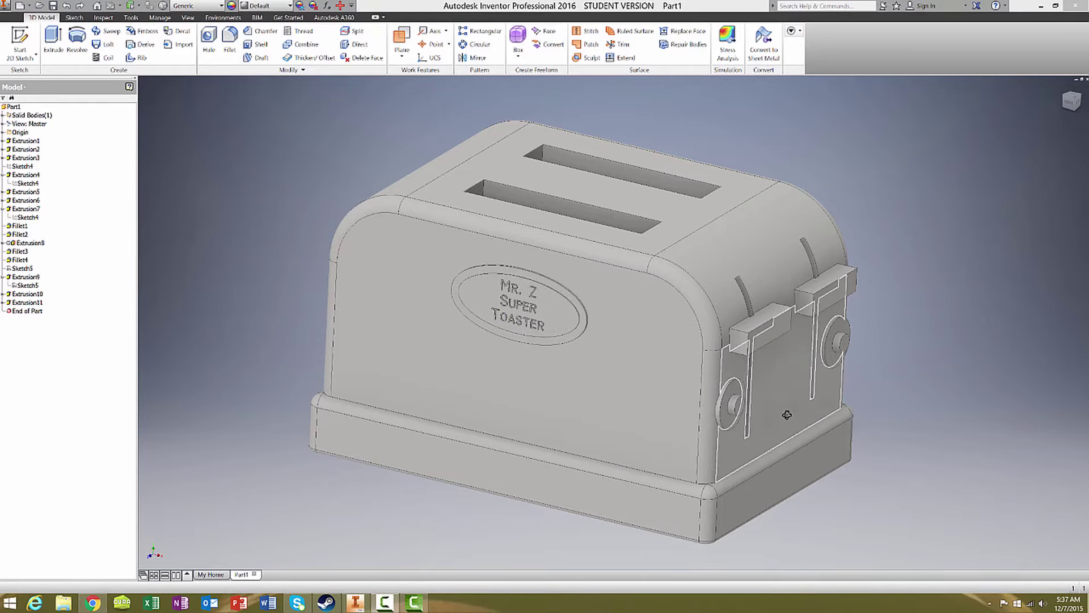
Orbit the grey toaster to inspect its lever side, top and front, and show the Tools ribbon.
shift+middle_drag(787, 416, 647, 366)
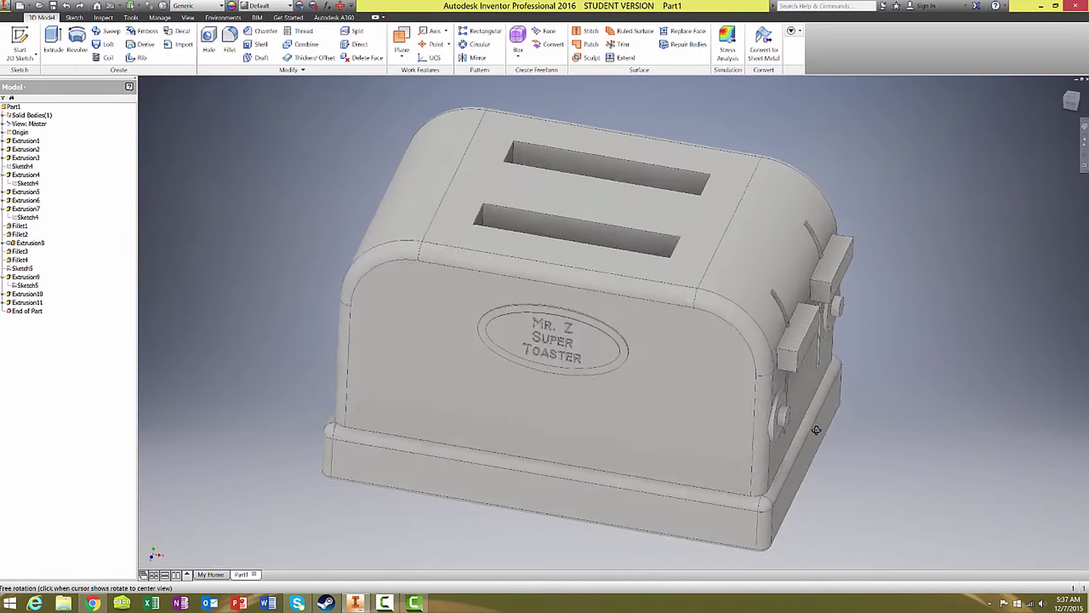
click(130, 18)
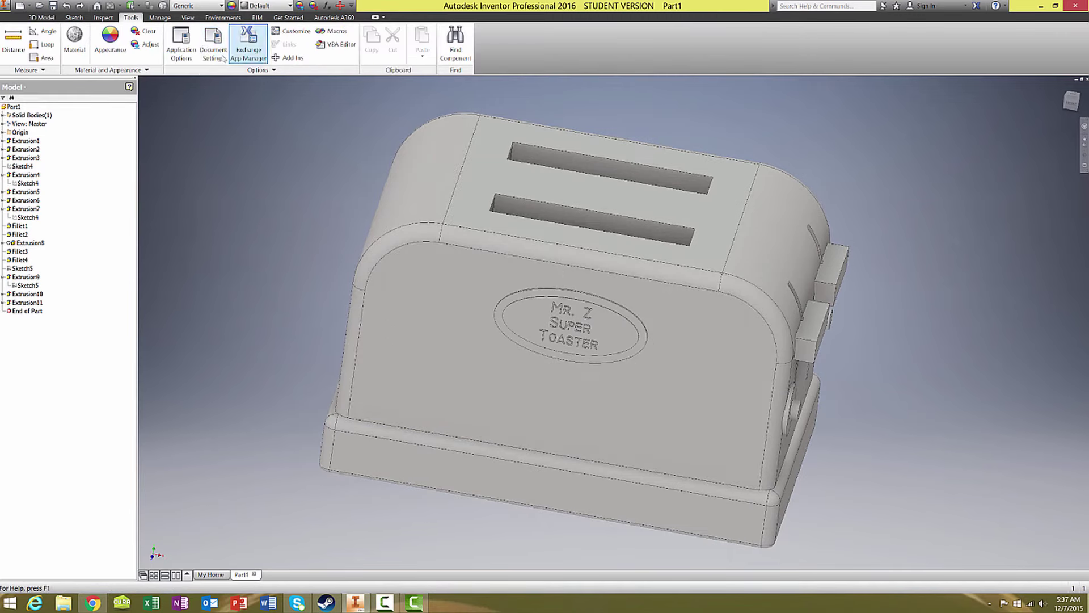
shift+middle_drag(740, 394, 765, 383)
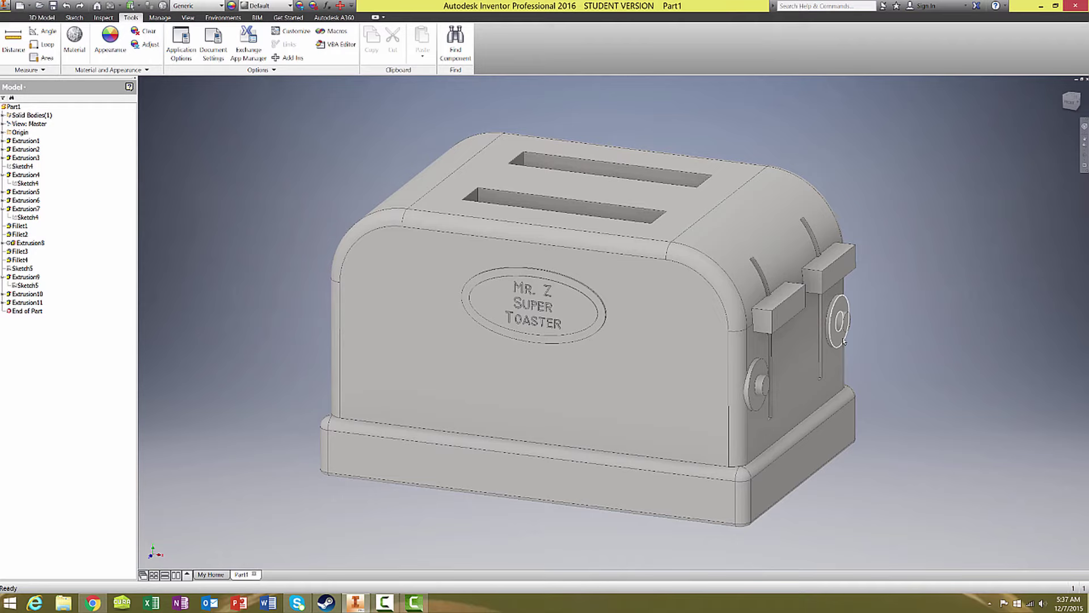
mouse_move(838, 318)
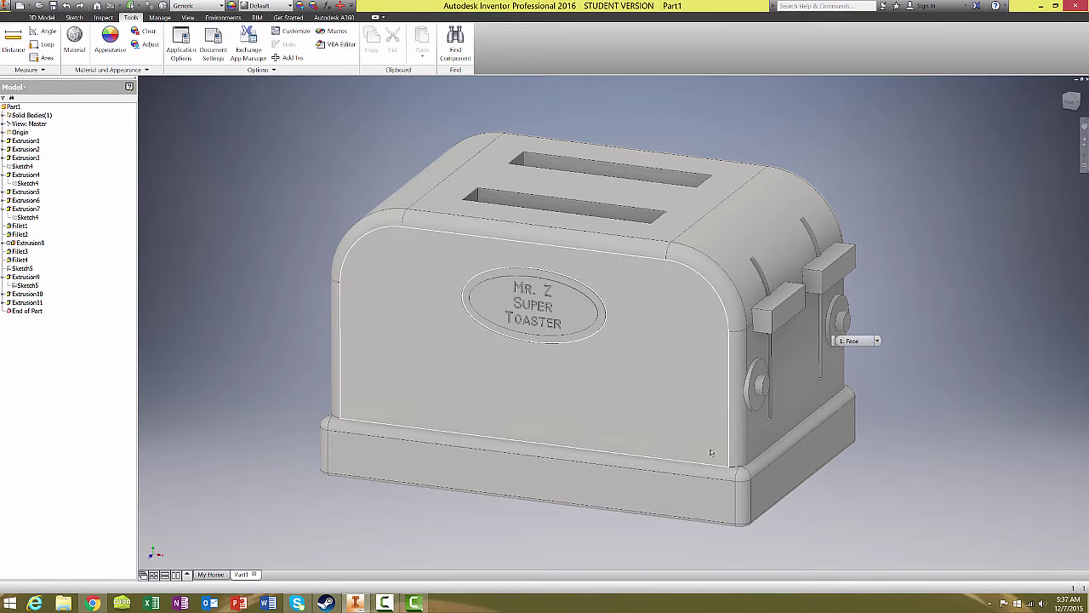
shift+drag(712, 453, 641, 474)
scroll(642, 473, down, 3)
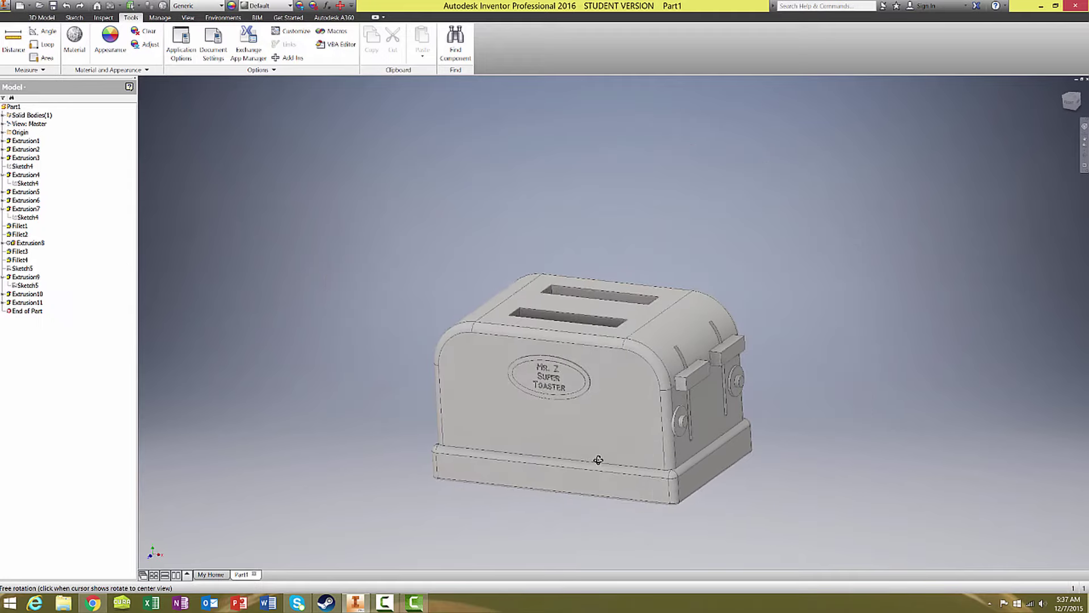
scroll(578, 483, up, 4)
shift+middle_drag(578, 484, 595, 464)
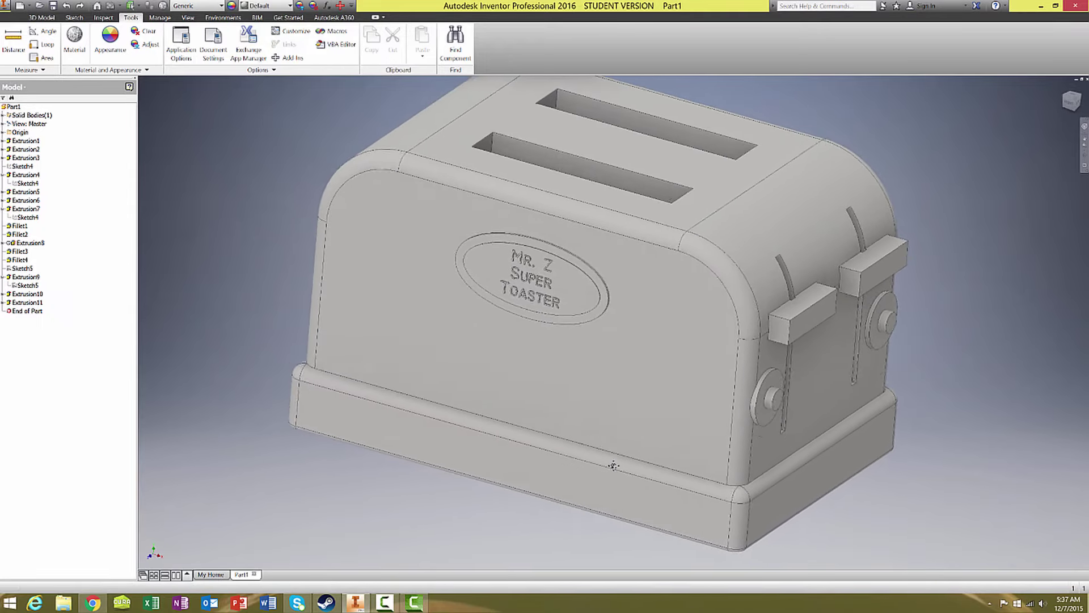
Open the Appearance Browser and orbit the toaster to a side view.
click(232, 5)
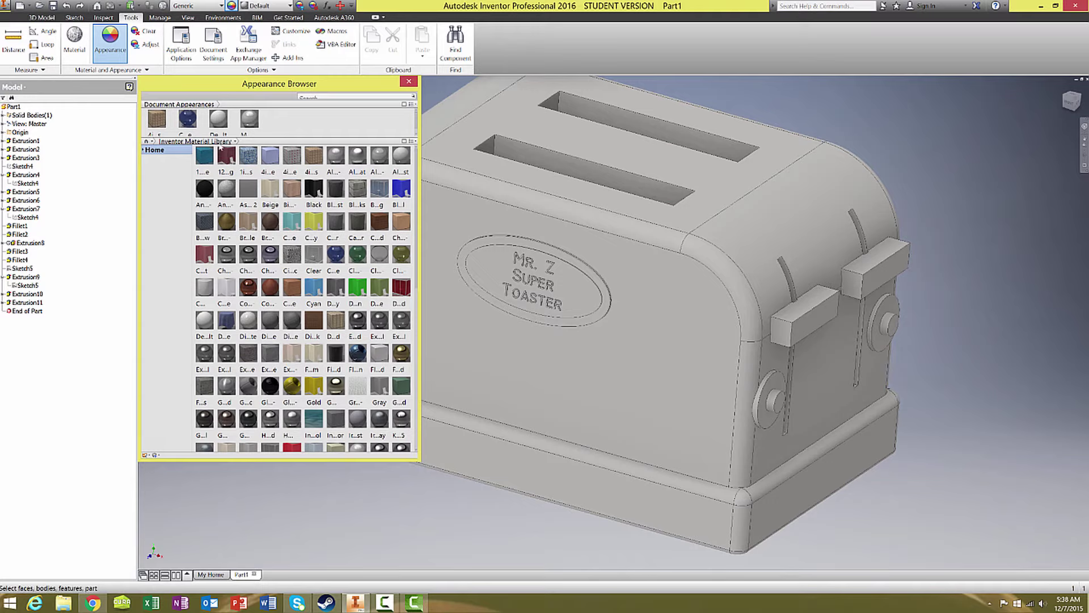
scroll(363, 194, down, 5)
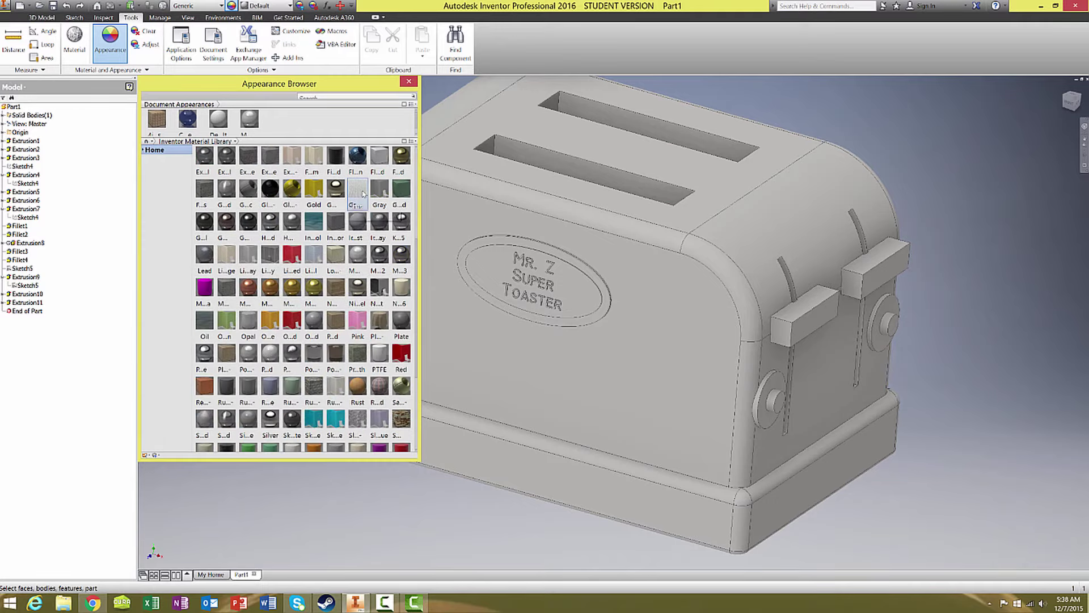
scroll(363, 194, down, 2)
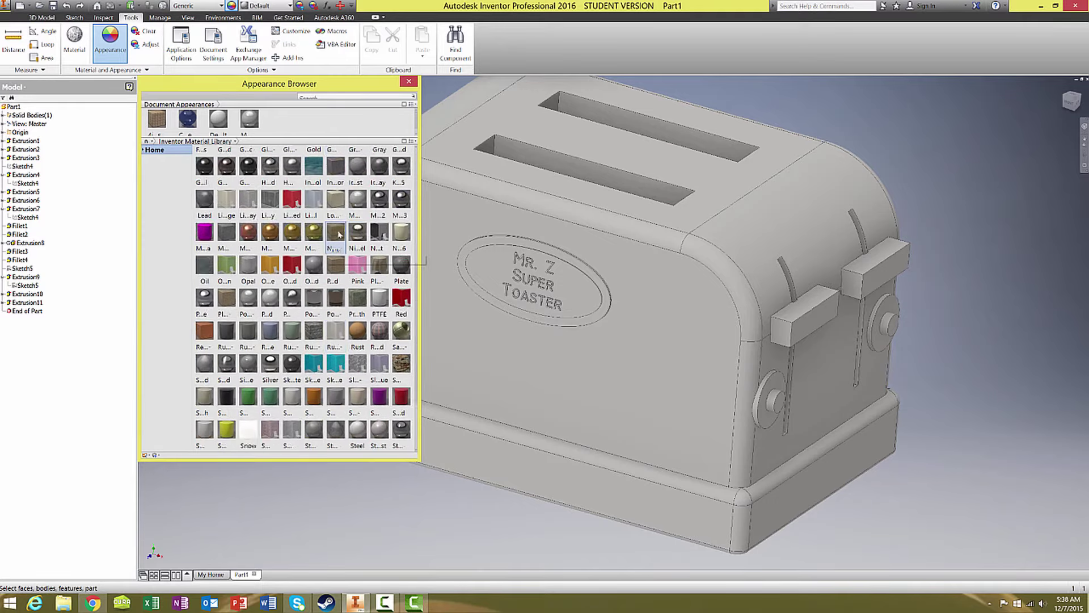
scroll(337, 234, up, 5)
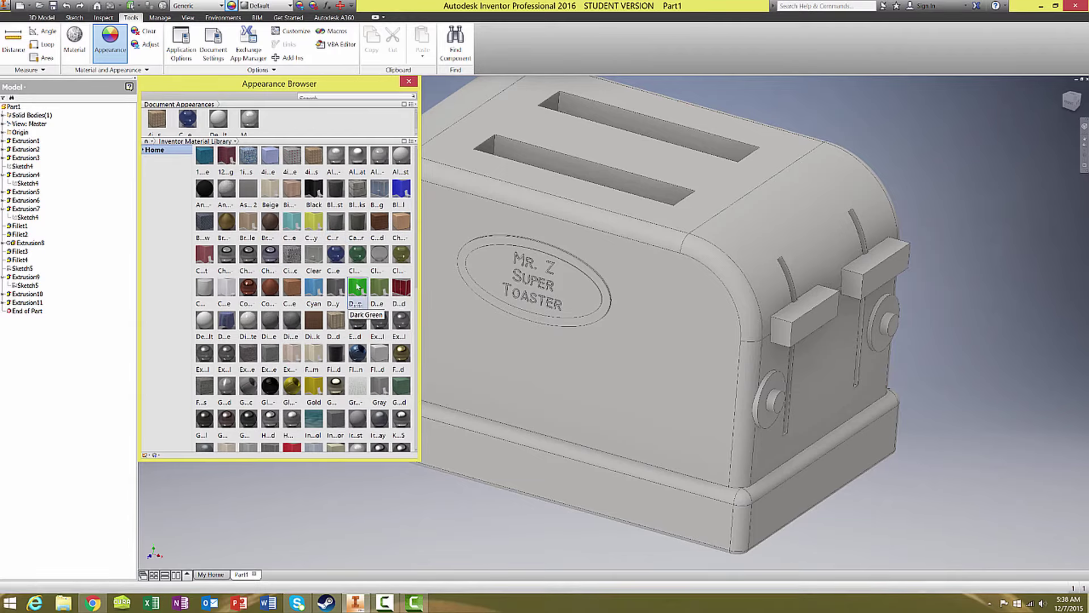
scroll(358, 290, down, 8)
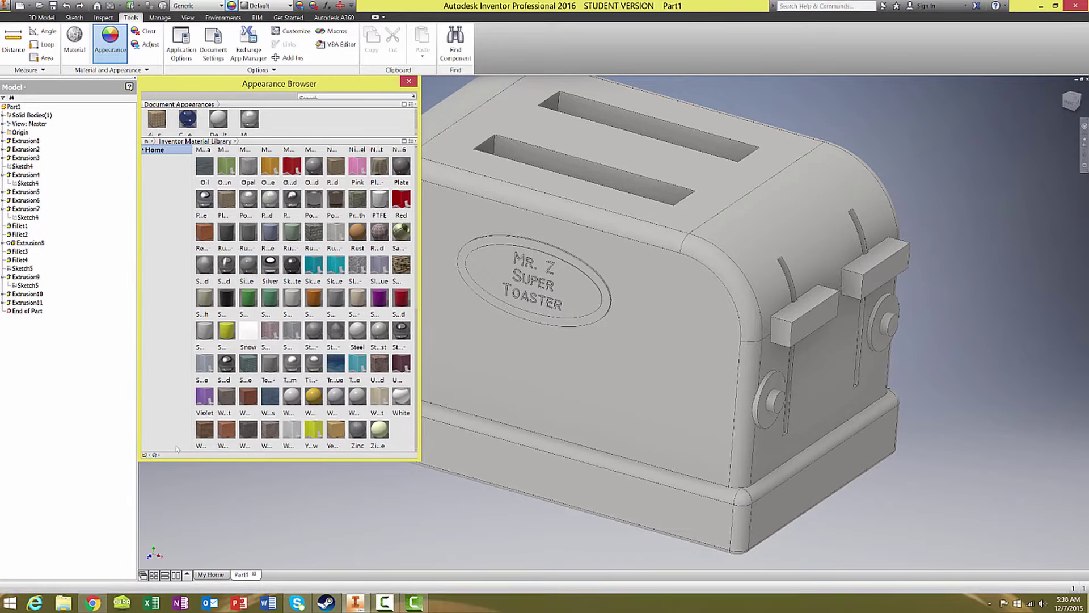
mouse_move(647, 340)
shift+middle_down()
mouse_move(792, 360)
mouse_move(773, 385)
shift+middle_up()
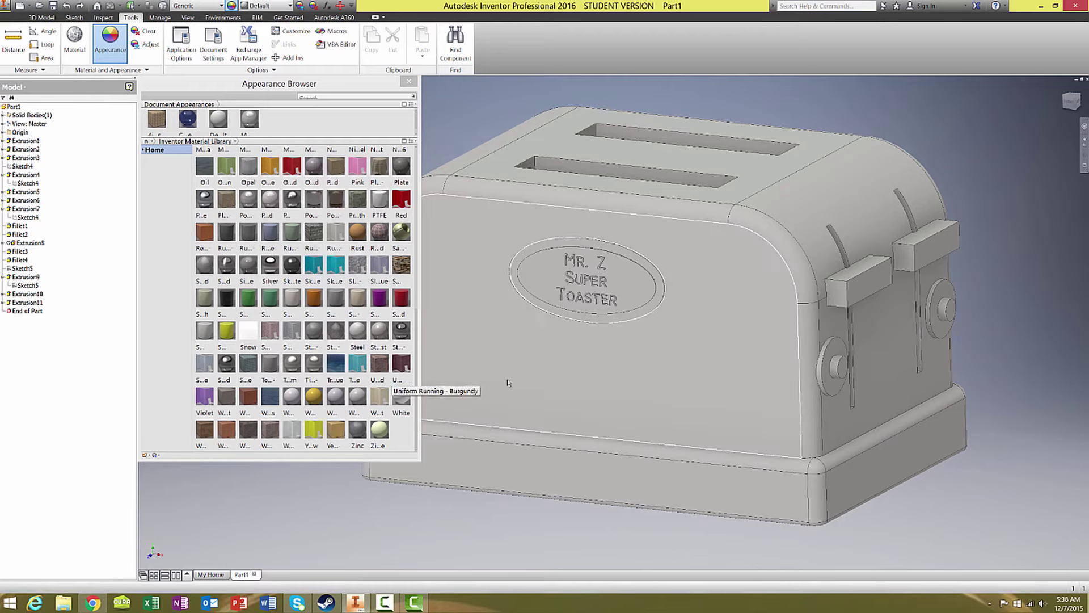
Select the toaster's front, top, side faces and rounded edges, leaving the base out.
click(749, 353)
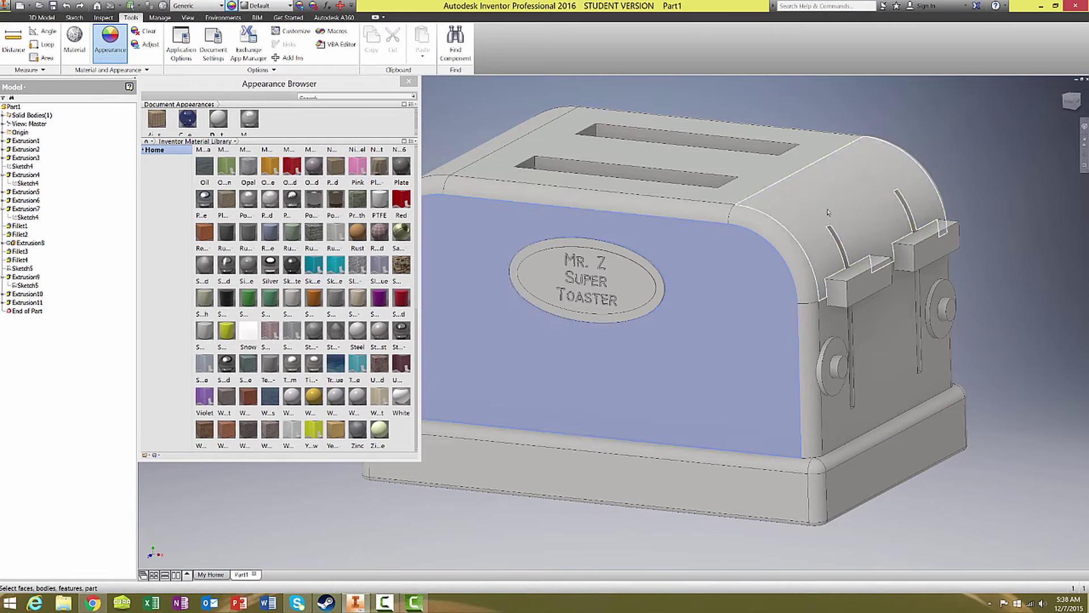
ctrl+click(798, 257)
ctrl+click(809, 357)
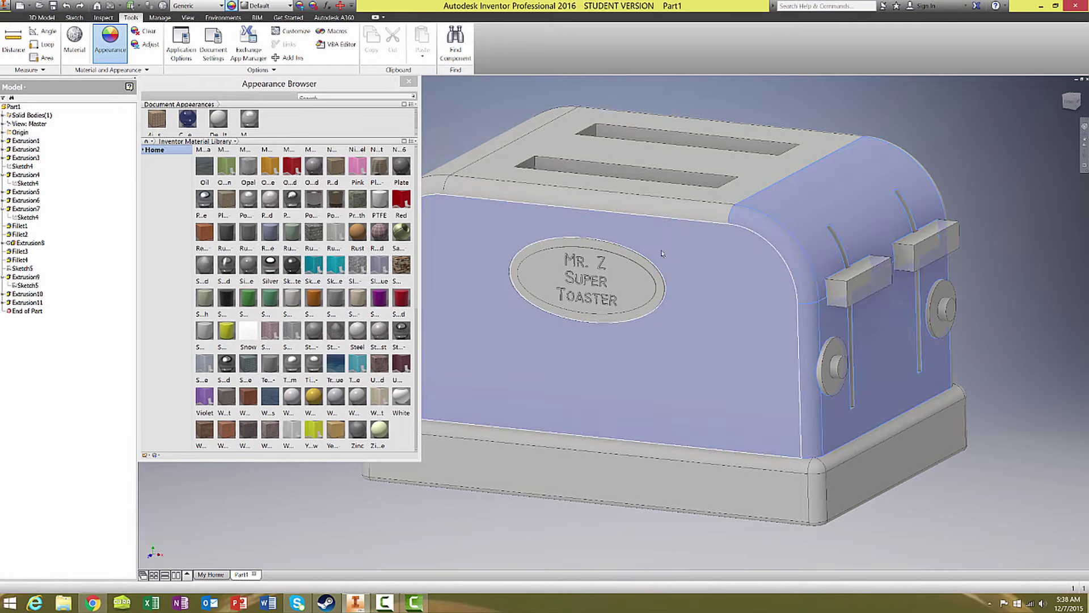
ctrl+click(673, 216)
shift+middle_drag(673, 256, 578, 247)
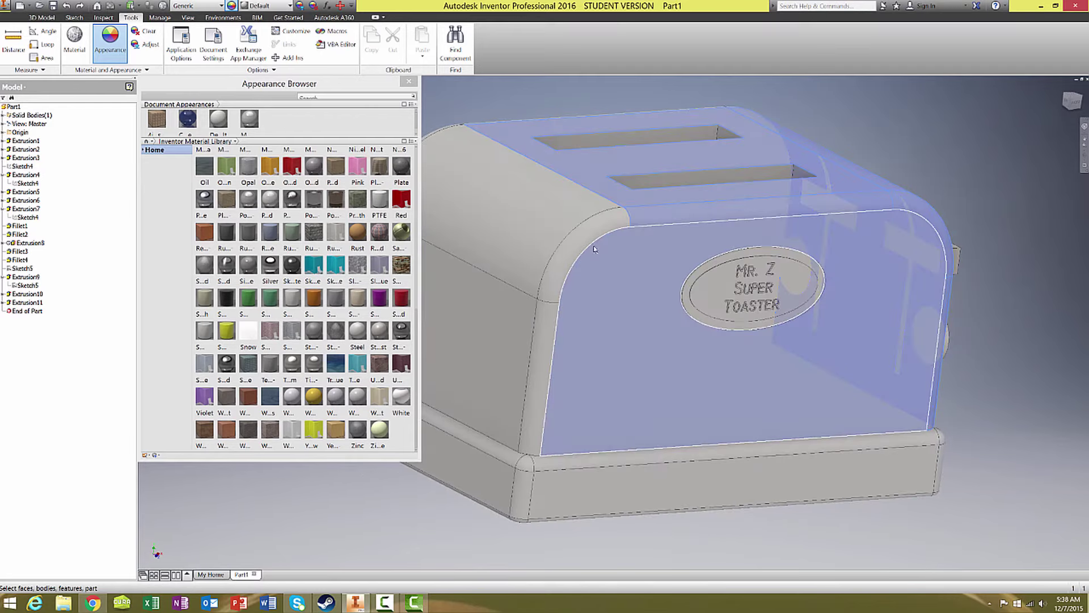
ctrl+click(545, 349)
shift+middle_drag(546, 349, 625, 345)
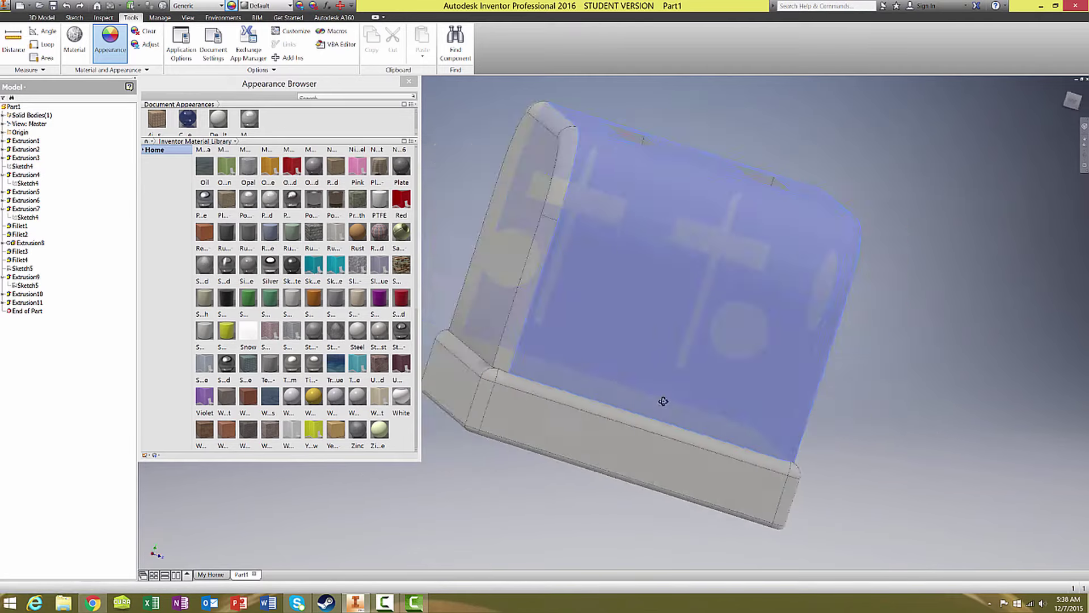
ctrl+click(626, 345)
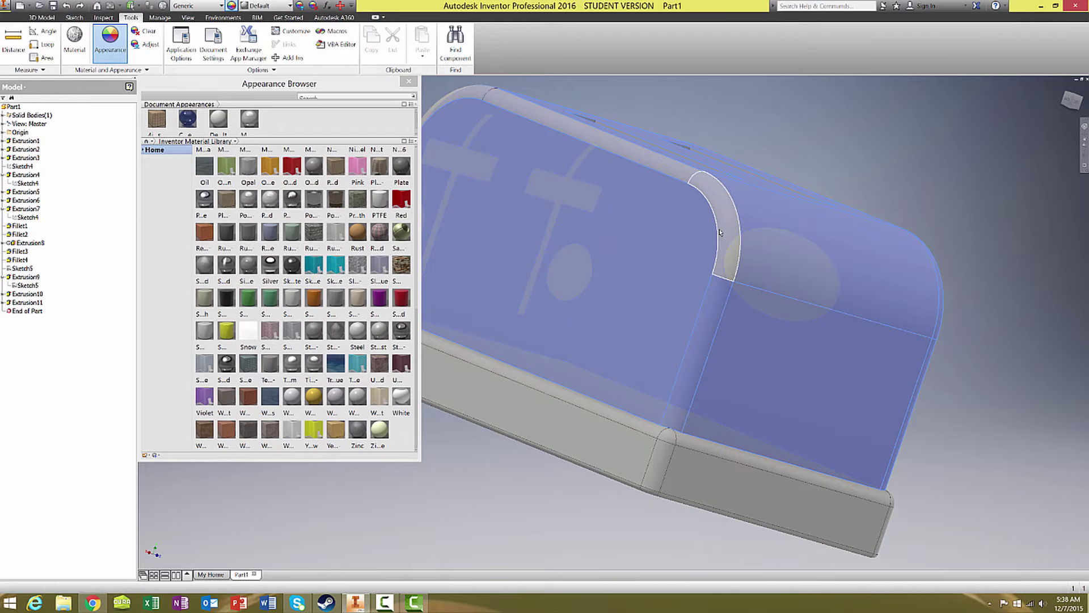
ctrl+click(745, 208)
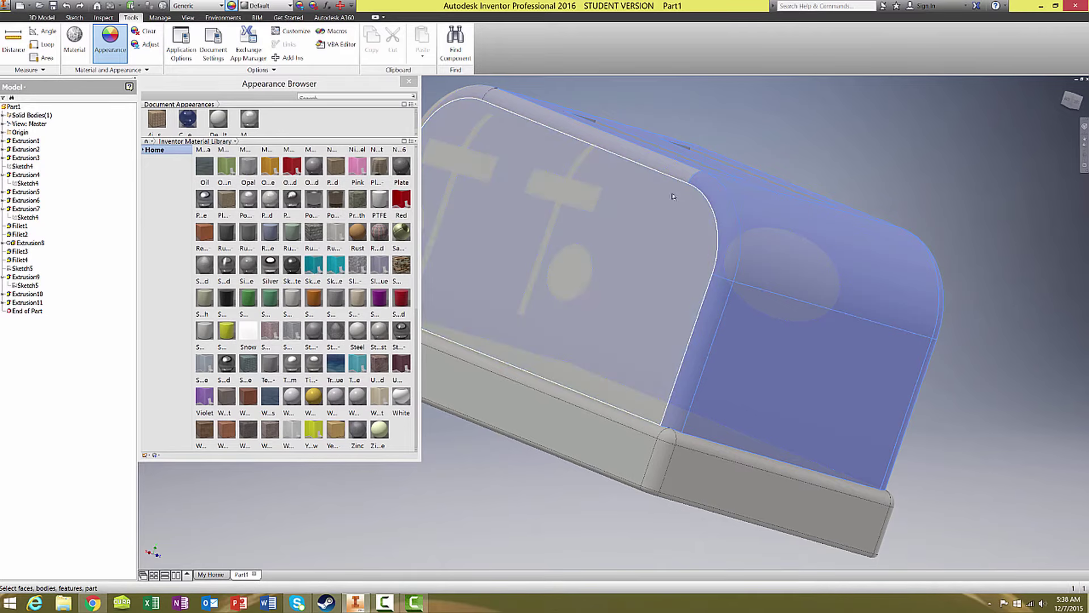
shift+middle_drag(659, 222, 570, 248)
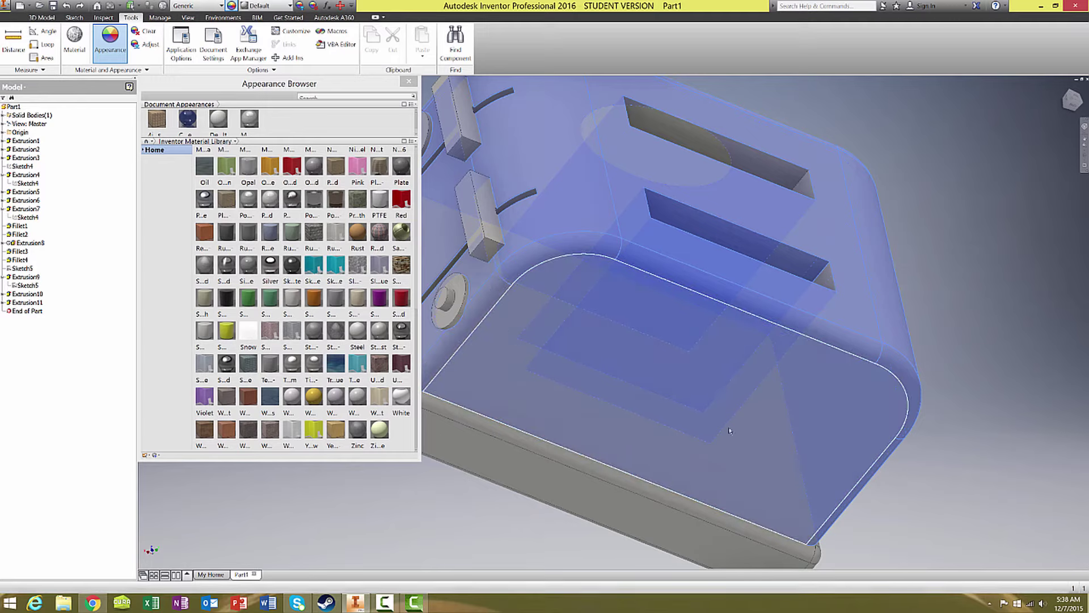
mouse_move(493, 291)
shift+middle_down()
mouse_move(510, 392)
mouse_move(506, 374)
mouse_move(355, 383)
shift+middle_up()
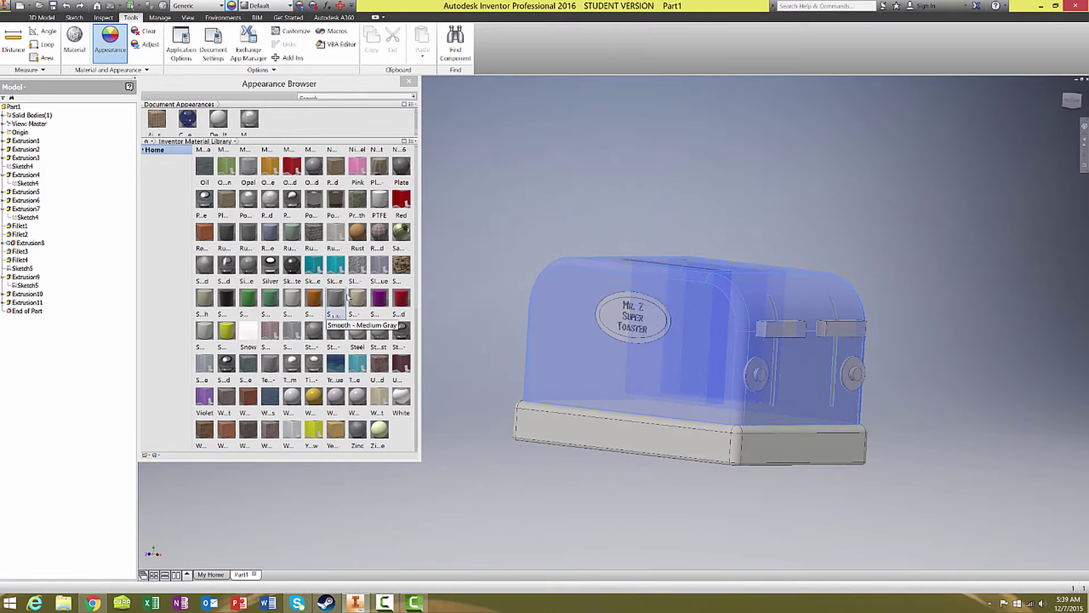
scroll(366, 274, up, 5)
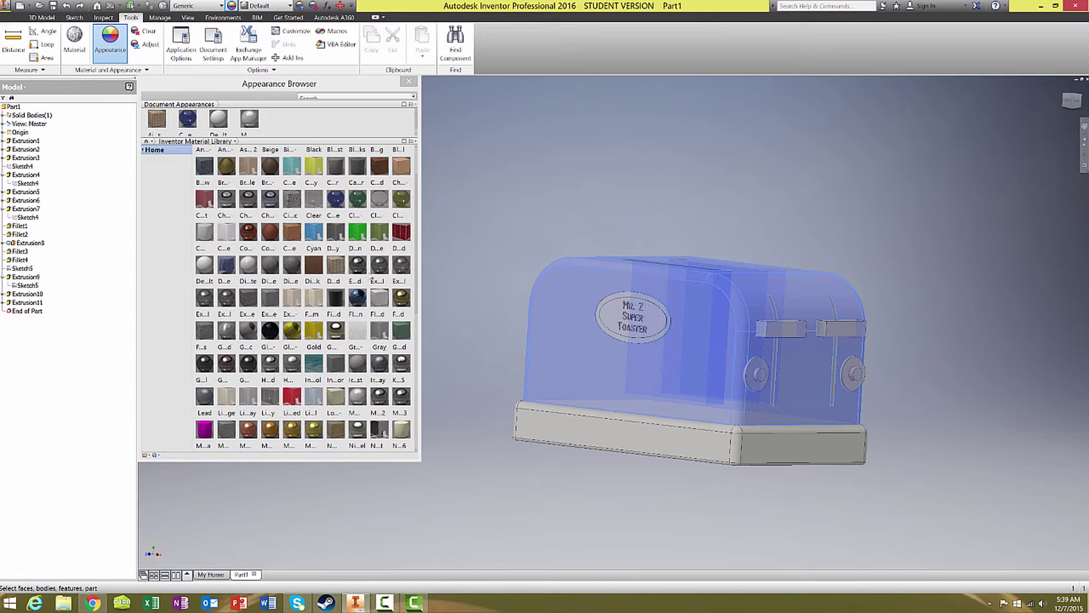
Preview Machined Aluminum and Machined 03, then apply Knurled 45 to the selected shell.
click(359, 398)
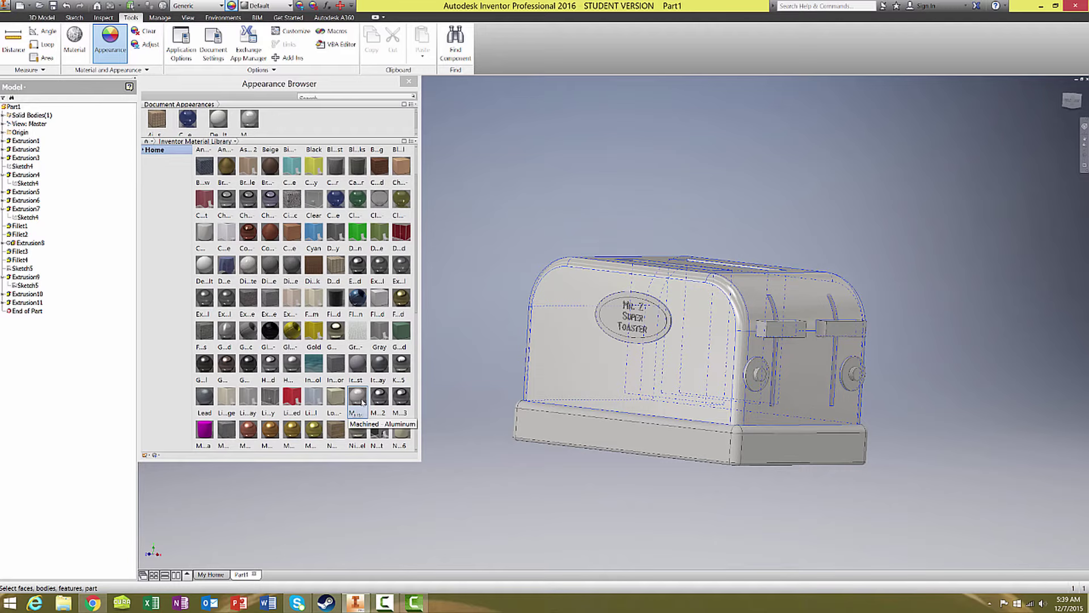
click(400, 397)
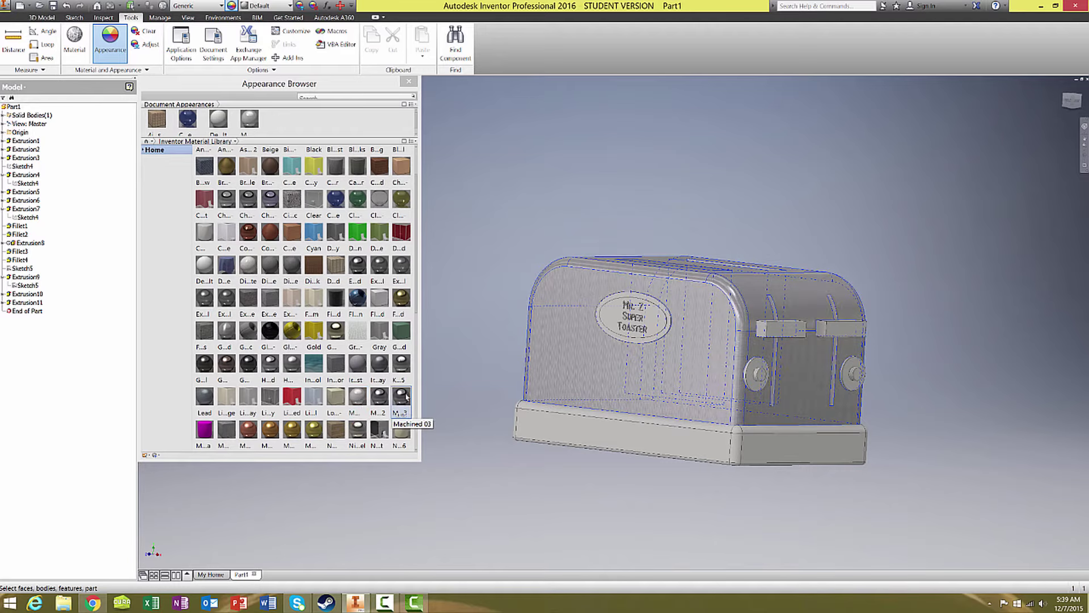
click(401, 366)
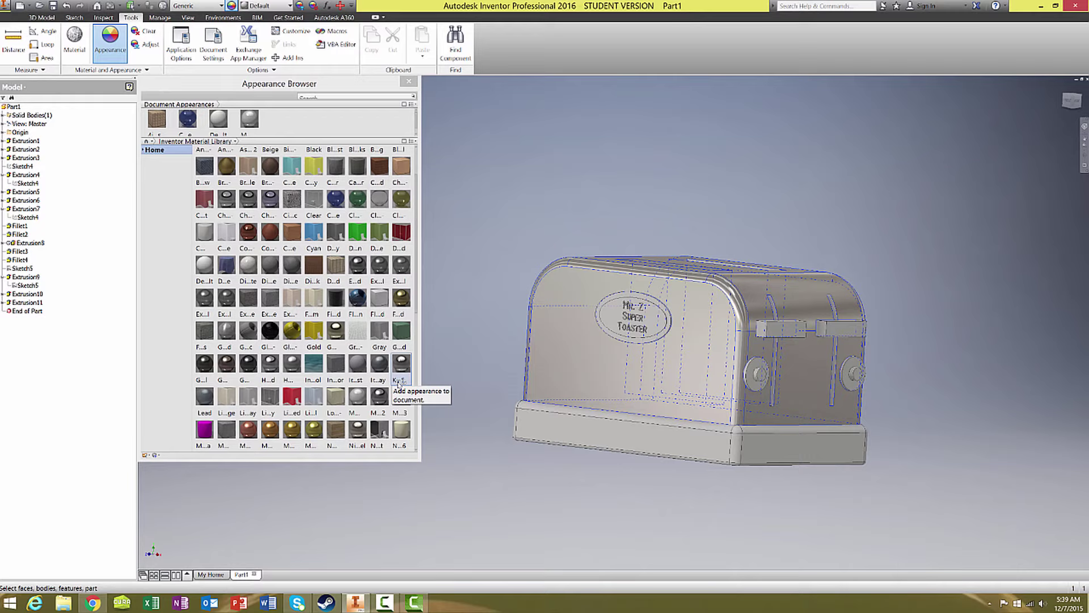
double_click(398, 366)
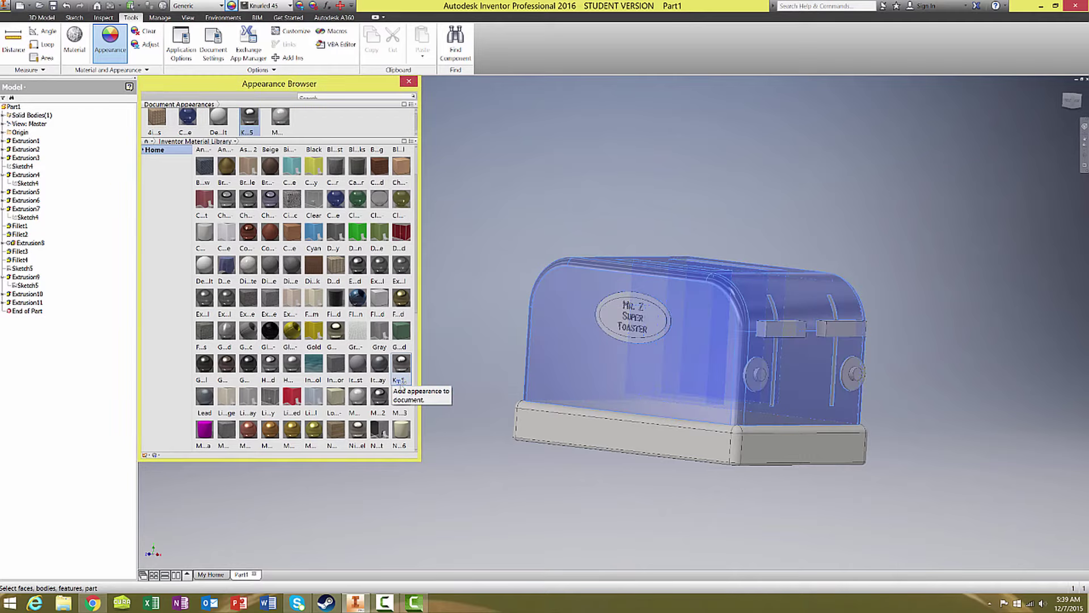
Give the inner faces of both toast slots the teal Indoor Pool appearance.
click(1012, 491)
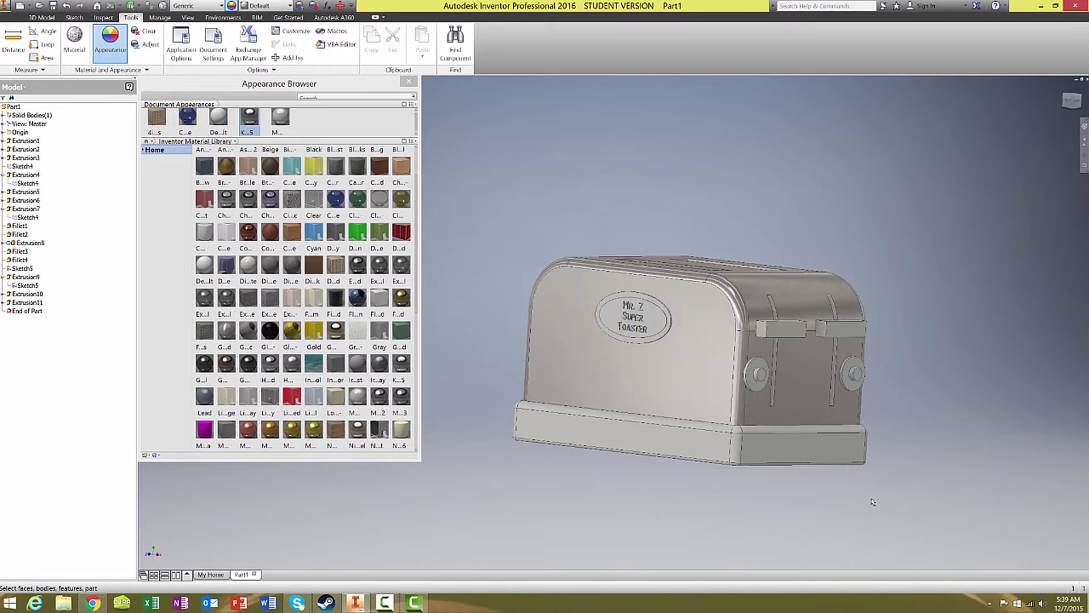
mouse_move(871, 502)
shift+middle_down()
mouse_move(745, 507)
mouse_move(817, 508)
mouse_move(798, 562)
mouse_move(748, 423)
mouse_move(694, 362)
mouse_move(648, 366)
mouse_move(692, 376)
mouse_move(690, 354)
shift+middle_up()
scroll(690, 348, up, 4)
click(690, 347)
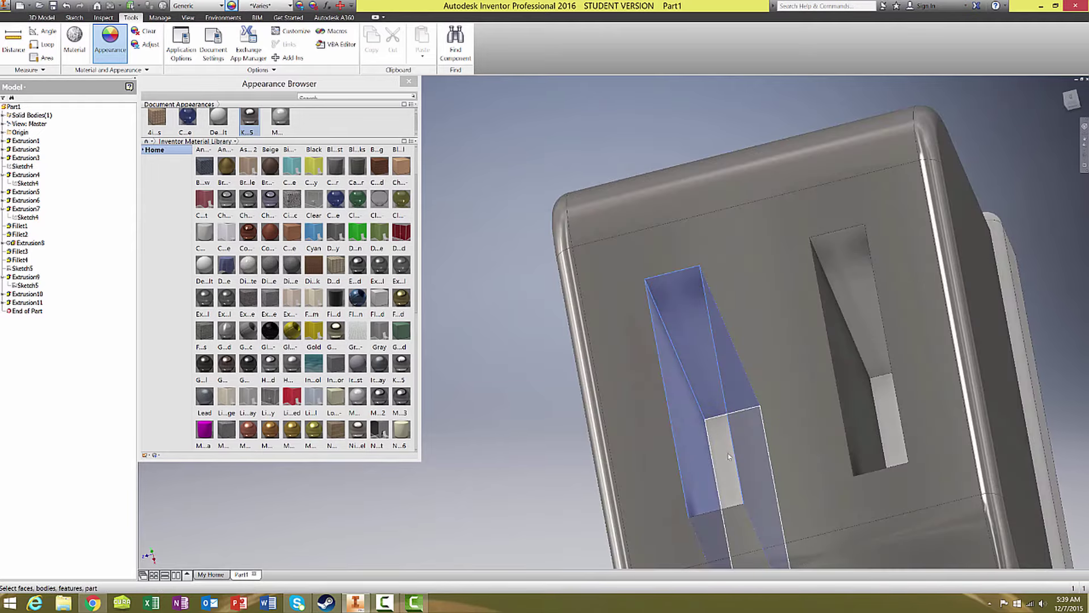
click(724, 477)
mouse_move(749, 476)
shift+middle_down()
mouse_move(768, 538)
mouse_move(776, 392)
shift+middle_up()
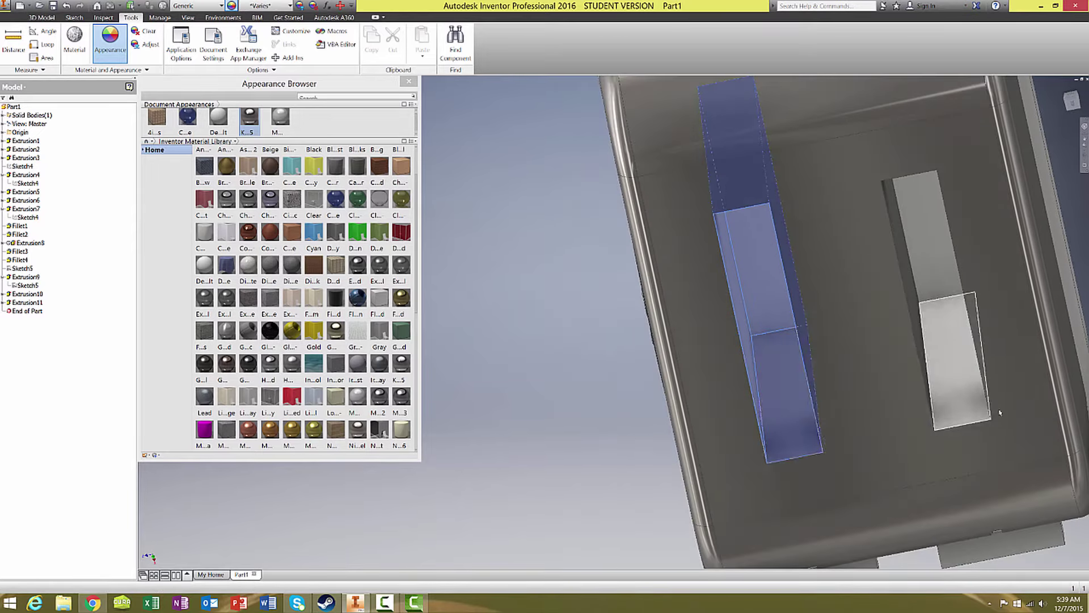
click(953, 358)
mouse_move(953, 357)
shift+middle_down()
mouse_move(938, 340)
mouse_move(851, 409)
mouse_move(851, 452)
mouse_move(724, 358)
shift+middle_up()
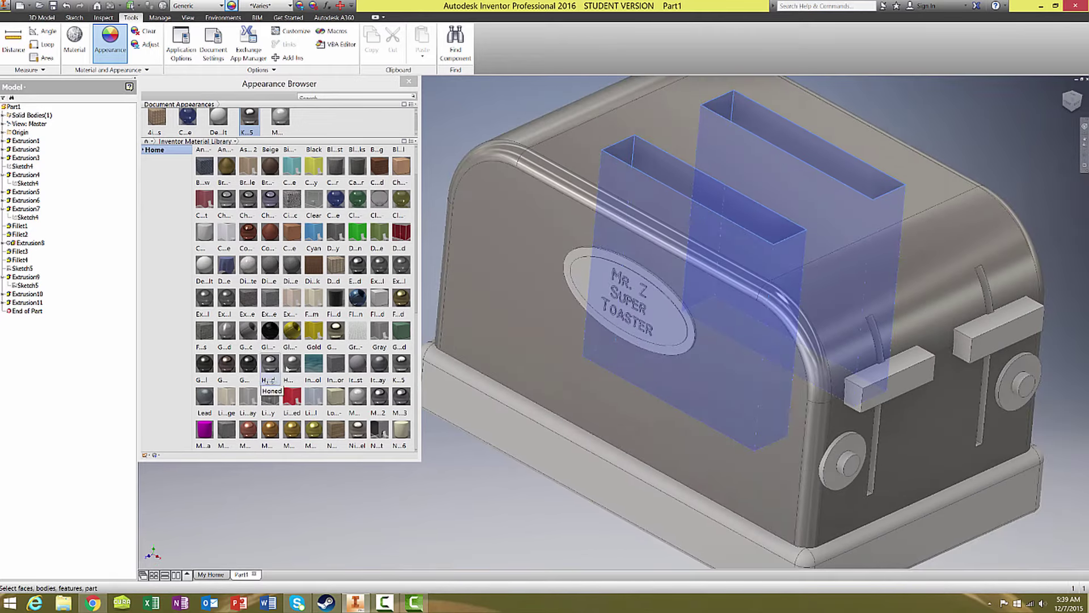
click(312, 364)
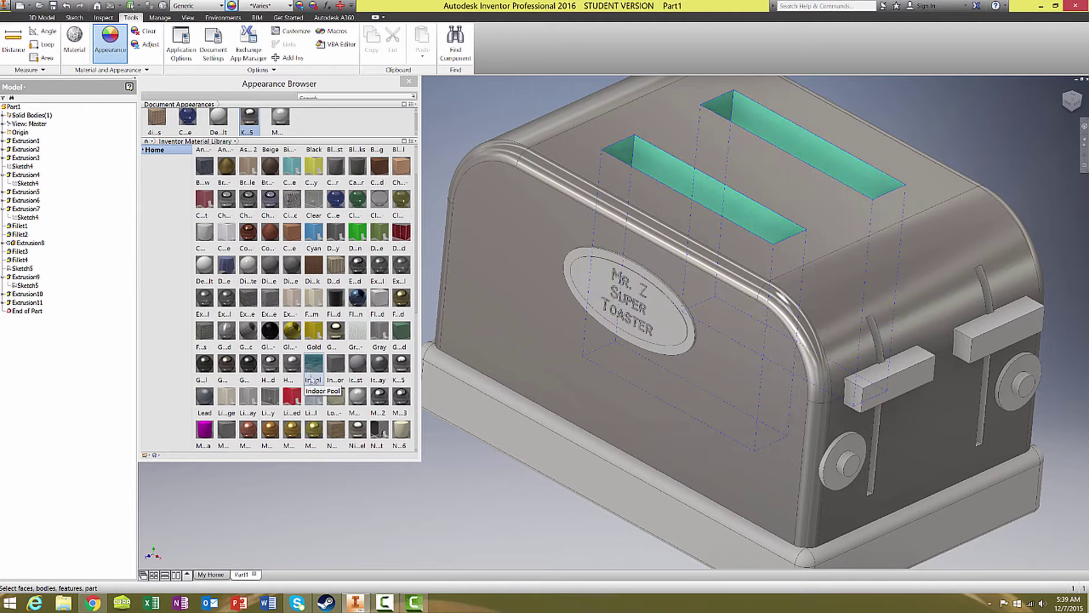
Make the lever bars and knobs Glossy - Black, dismissing the name conflict message.
click(313, 381)
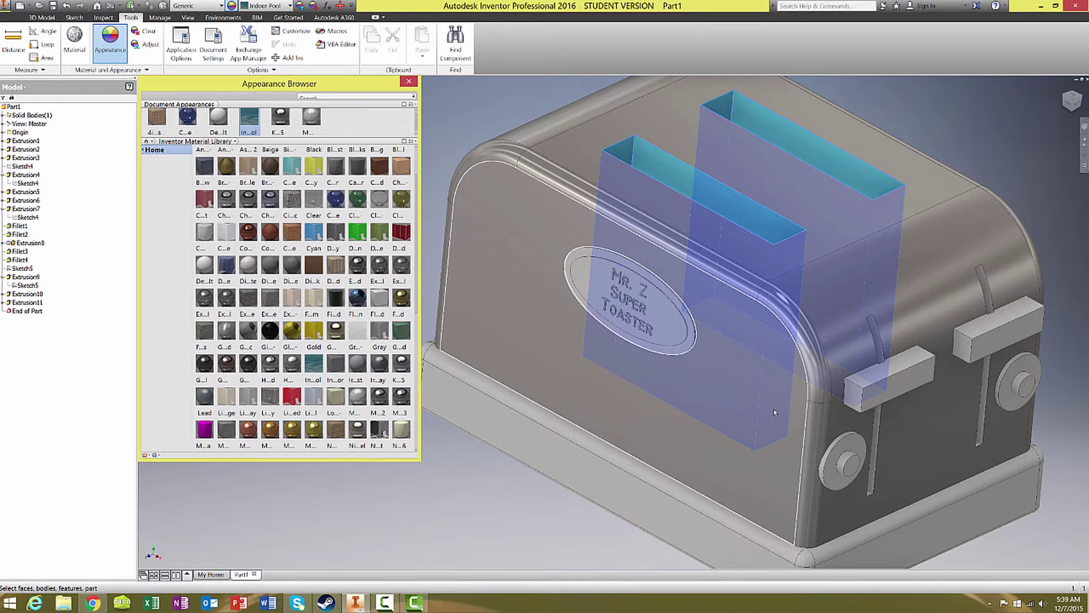
click(777, 412)
mouse_move(776, 413)
shift+middle_down()
mouse_move(866, 389)
mouse_move(690, 388)
shift+middle_up()
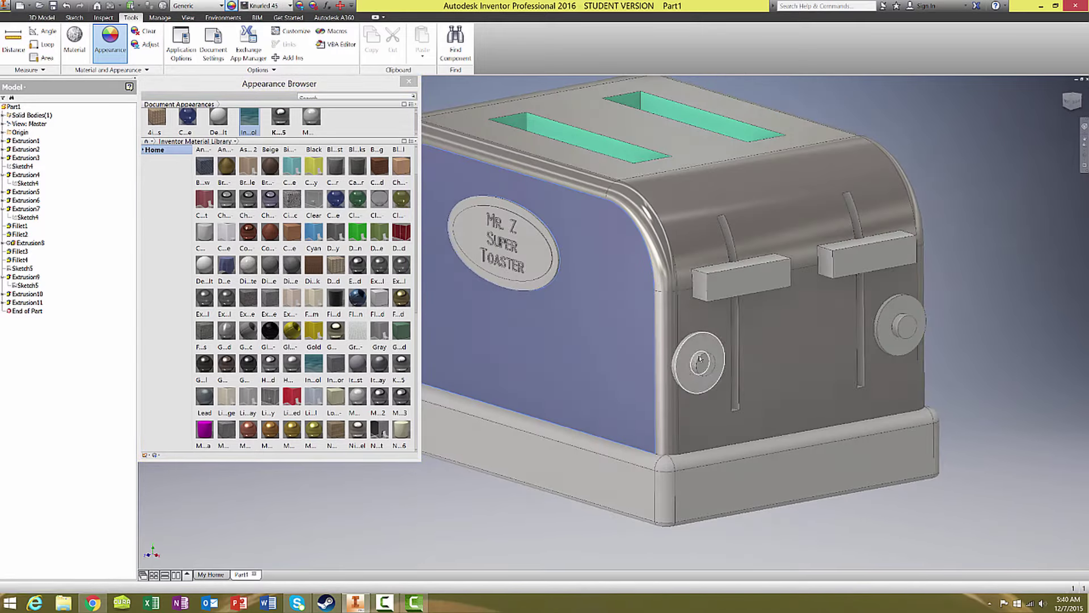
click(689, 387)
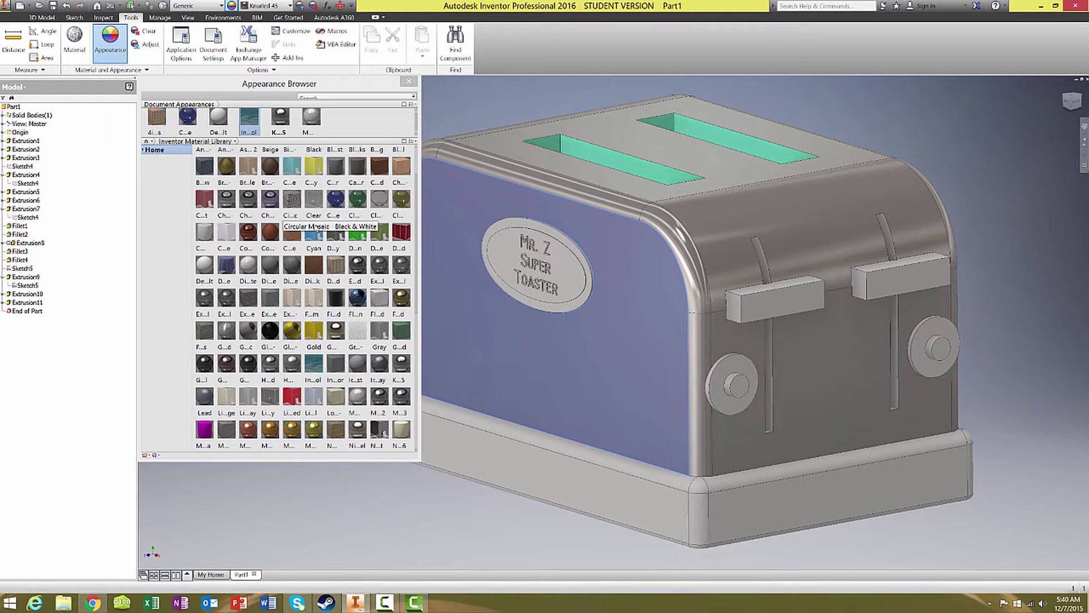
scroll(306, 255, up, 2)
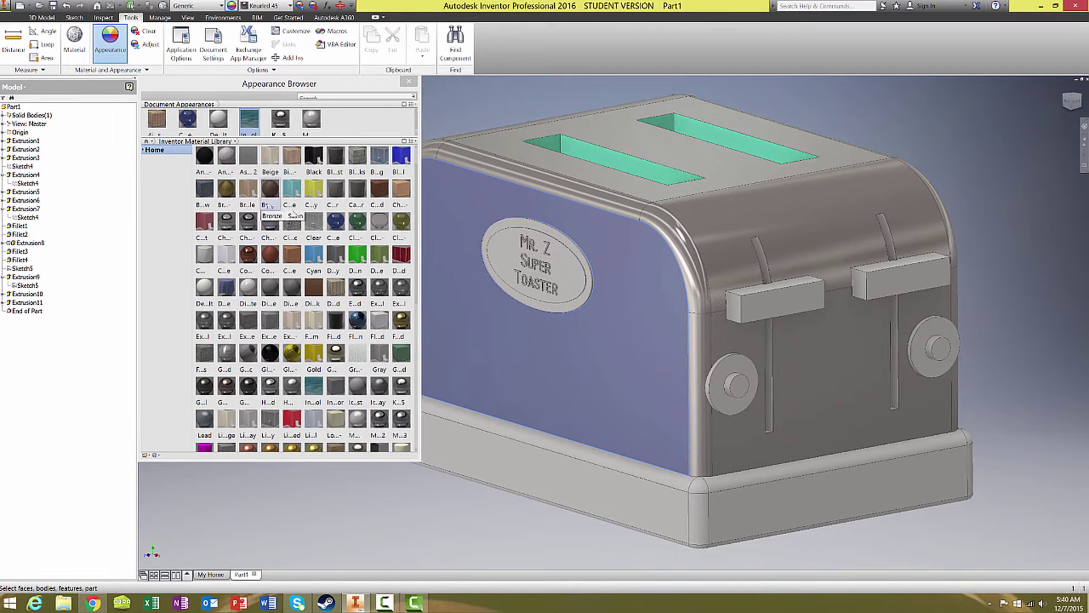
click(786, 309)
scroll(785, 308, up, 4)
shift+middle_drag(595, 255, 723, 214)
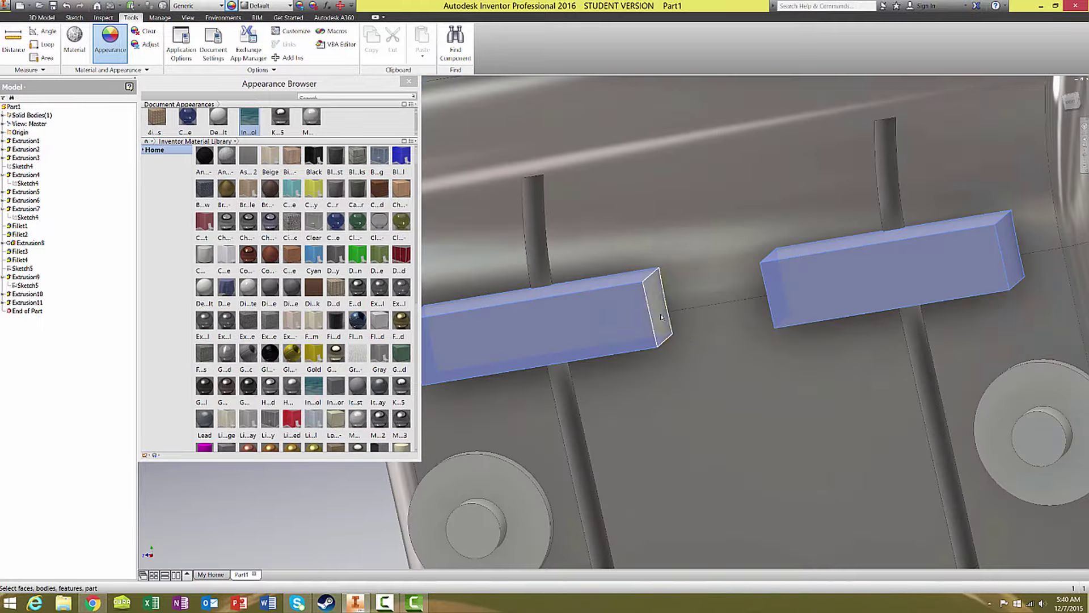
scroll(723, 239, down, 4)
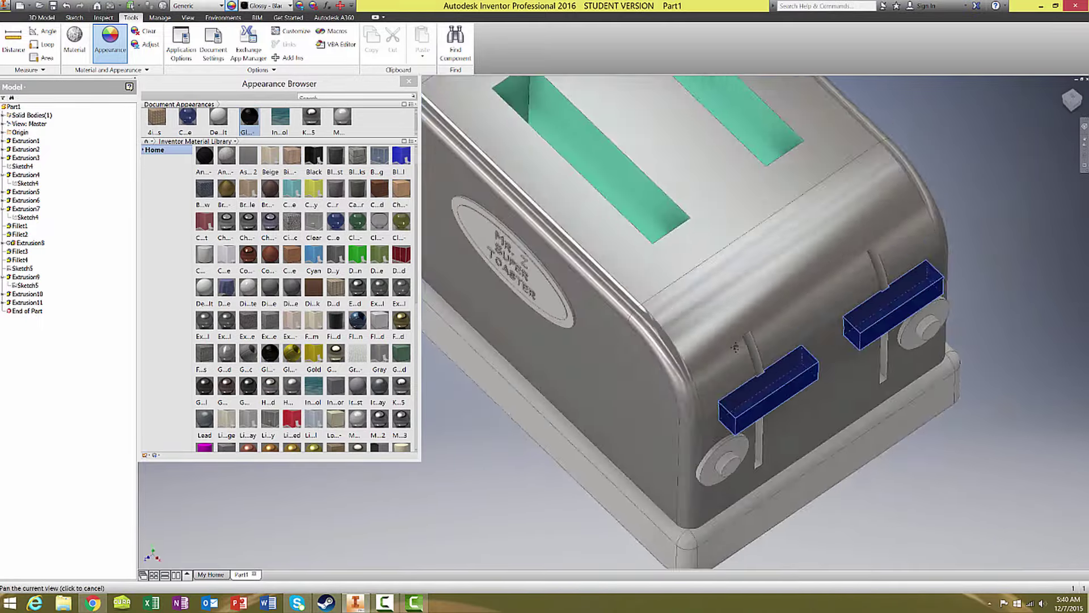
scroll(597, 341, up, 5)
shift+middle_drag(597, 340, 691, 509)
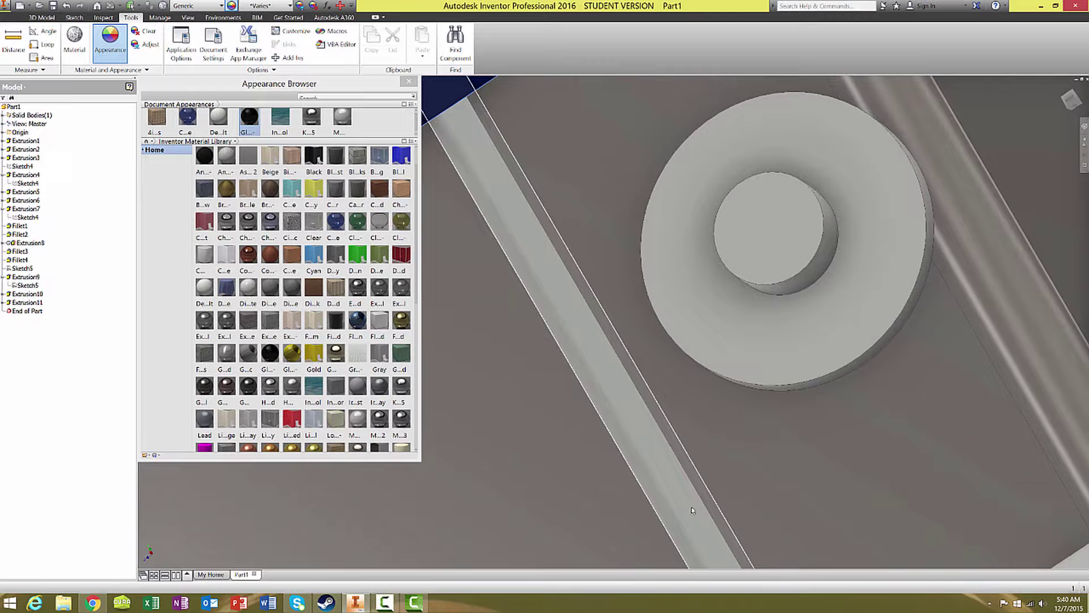
scroll(692, 508, down, 8)
shift+middle_drag(596, 383, 762, 470)
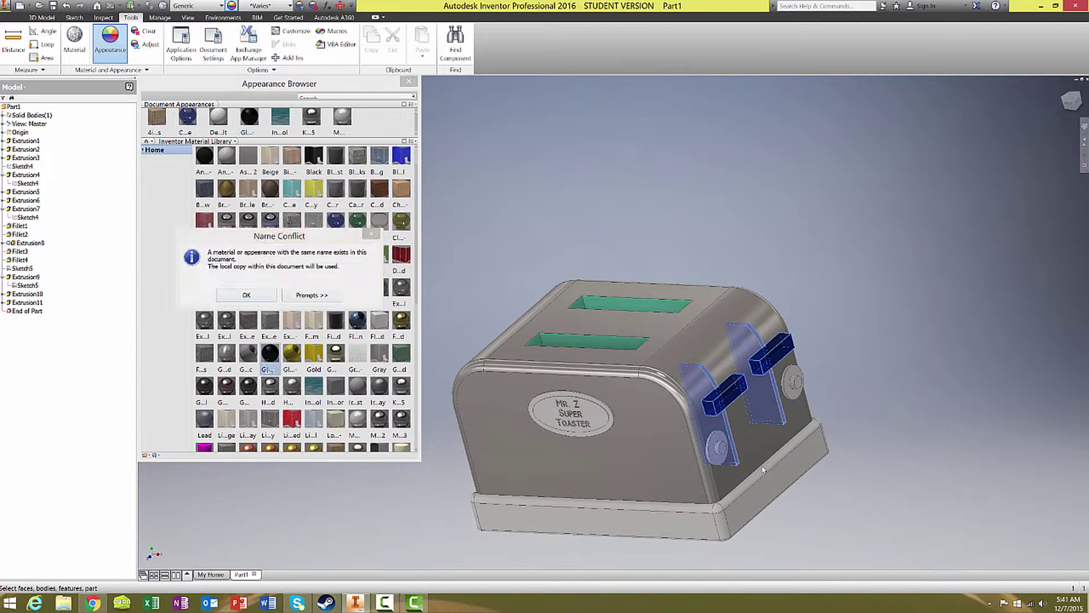
key(Return)
scroll(763, 426, up, 8)
scroll(763, 341, up, 4)
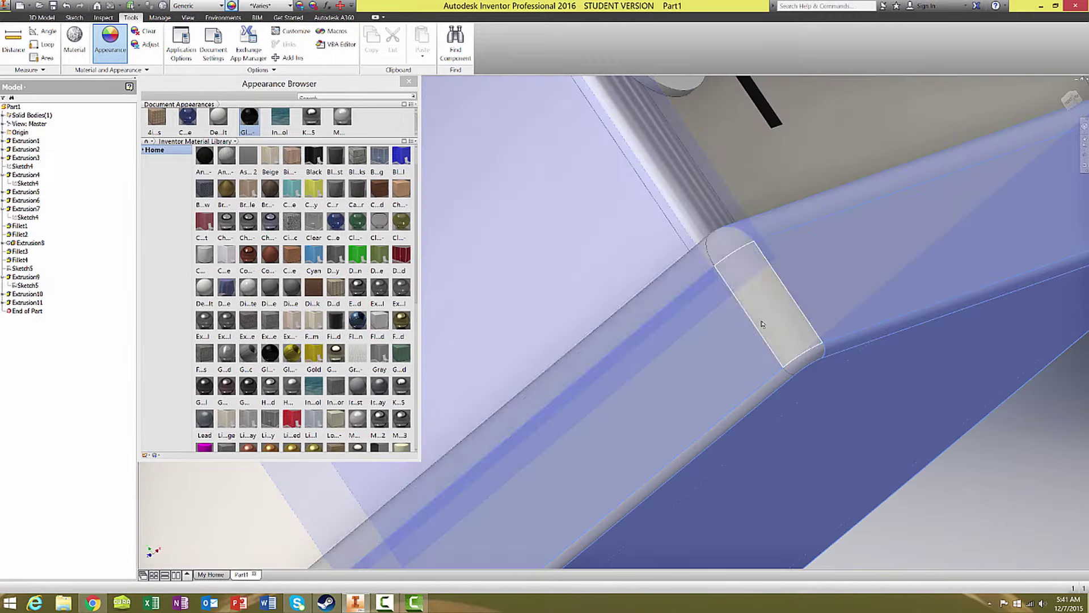
scroll(761, 324, down, 4)
scroll(761, 323, down, 4)
Apply the Black Cast appearance to the toaster base.
shift+middle_drag(761, 323, 587, 255)
scroll(587, 203, up, 8)
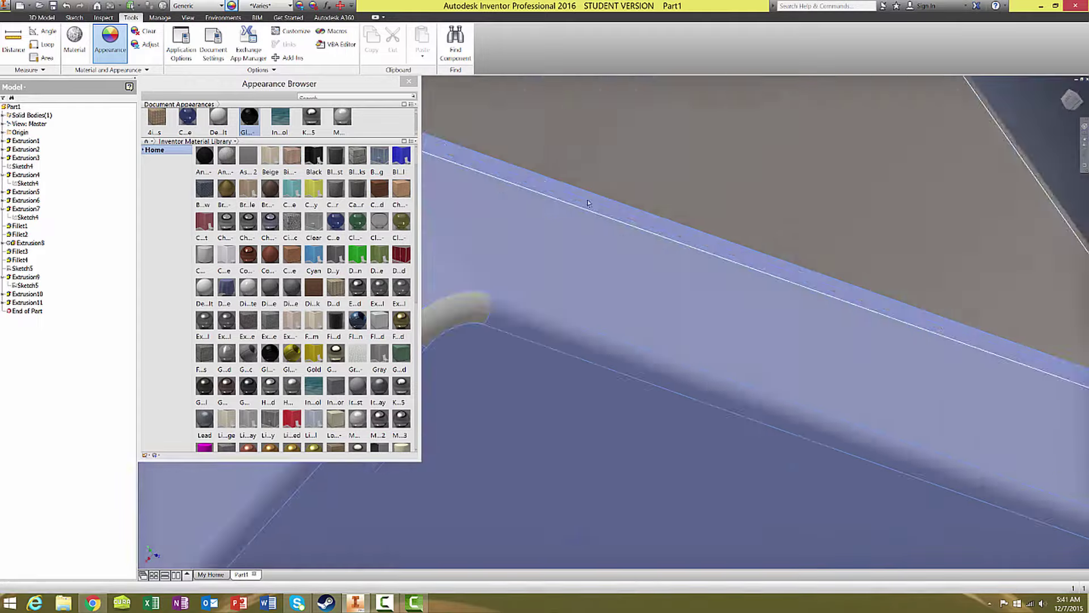
scroll(587, 203, down, 8)
mouse_move(885, 358)
shift+middle_down()
mouse_move(1015, 405)
mouse_move(852, 298)
shift+middle_up()
scroll(680, 341, up, 6)
scroll(681, 340, up, 3)
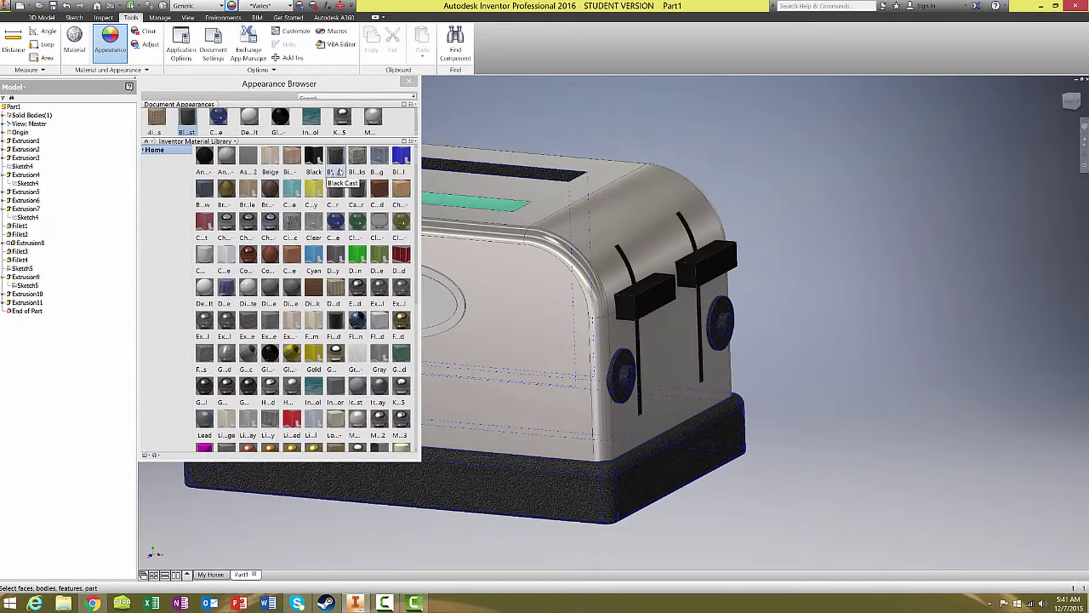
click(339, 162)
scroll(681, 341, down, 6)
Give the oval label a Smooth - Ivory finish and review the finished toaster.
shift+middle_drag(724, 323, 861, 390)
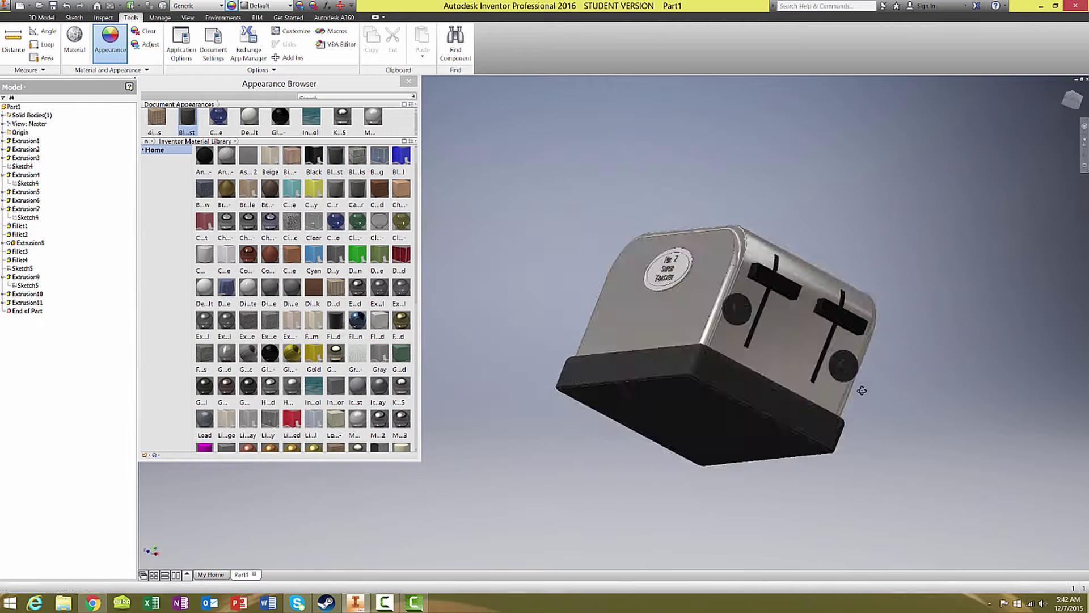
scroll(672, 272, up, 8)
click(647, 273)
scroll(647, 272, up, 4)
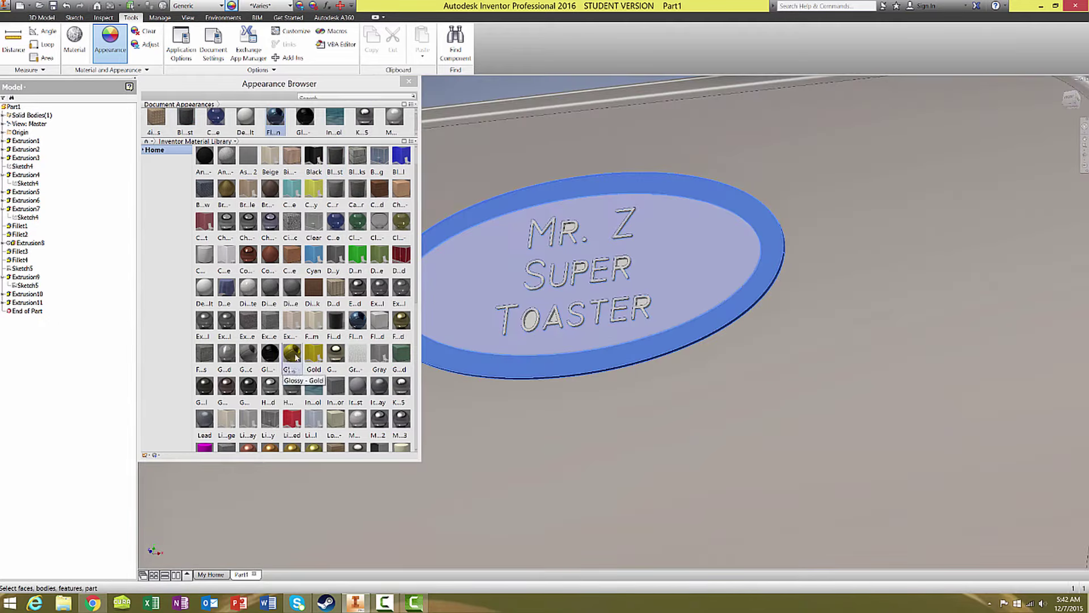
scroll(293, 358, down, 5)
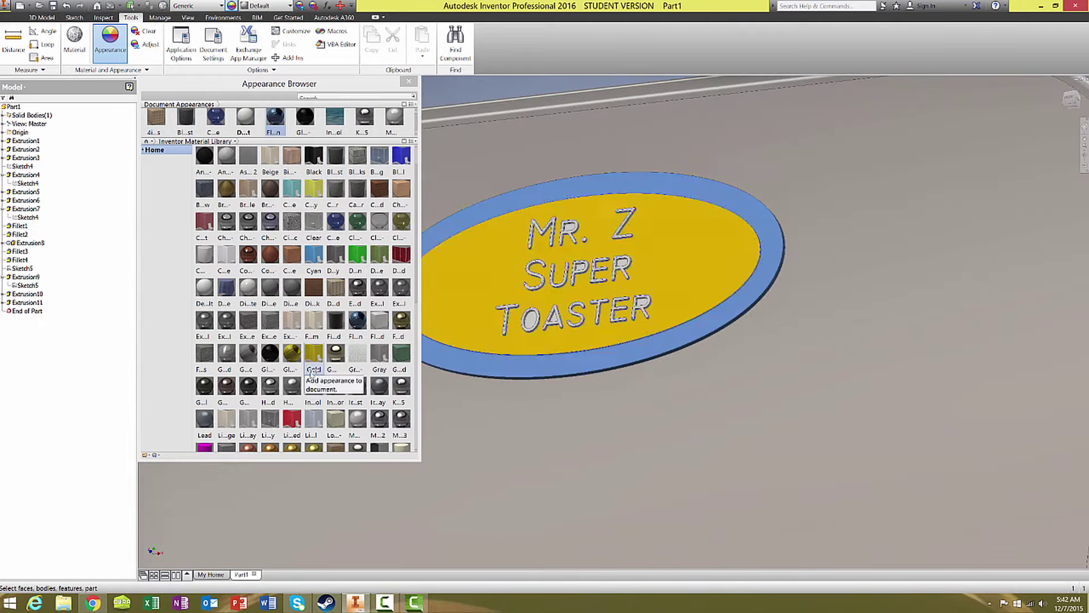
click(296, 419)
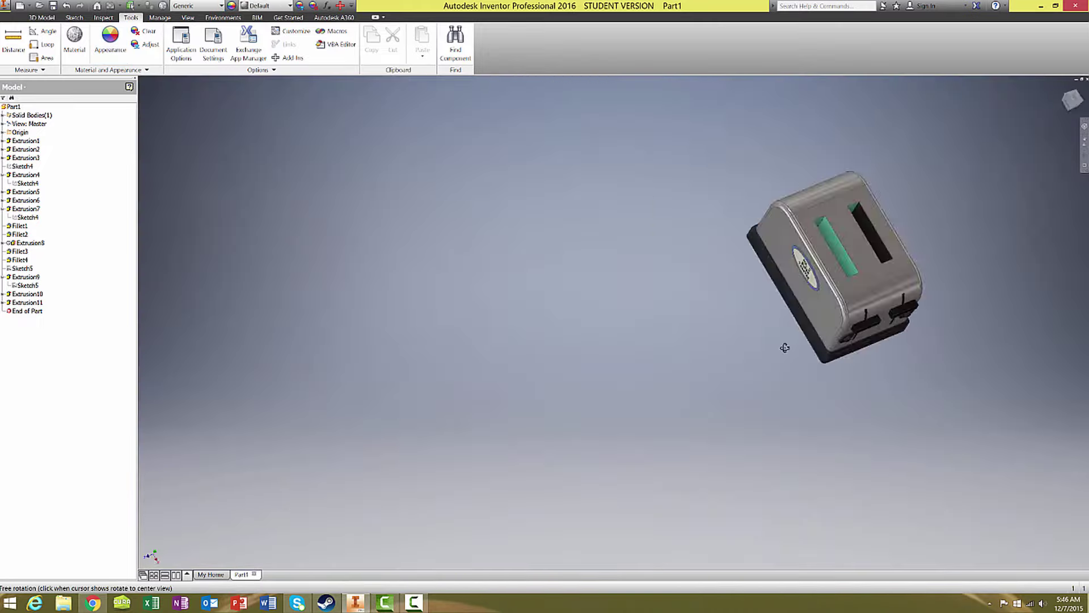
drag(783, 341, 925, 196)
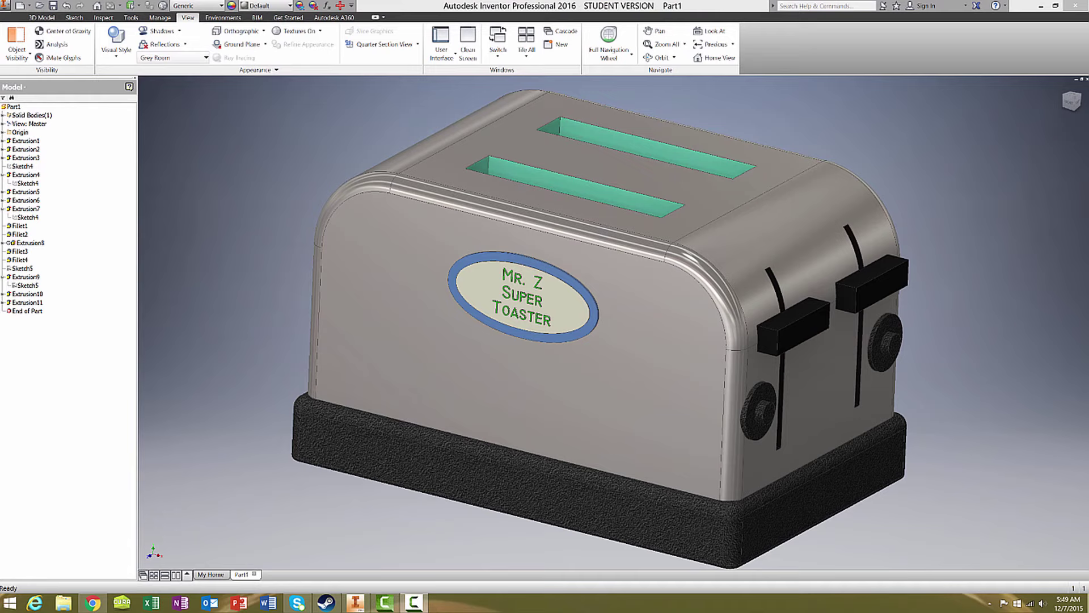
shift+middle_drag(292, 248, 749, 280)
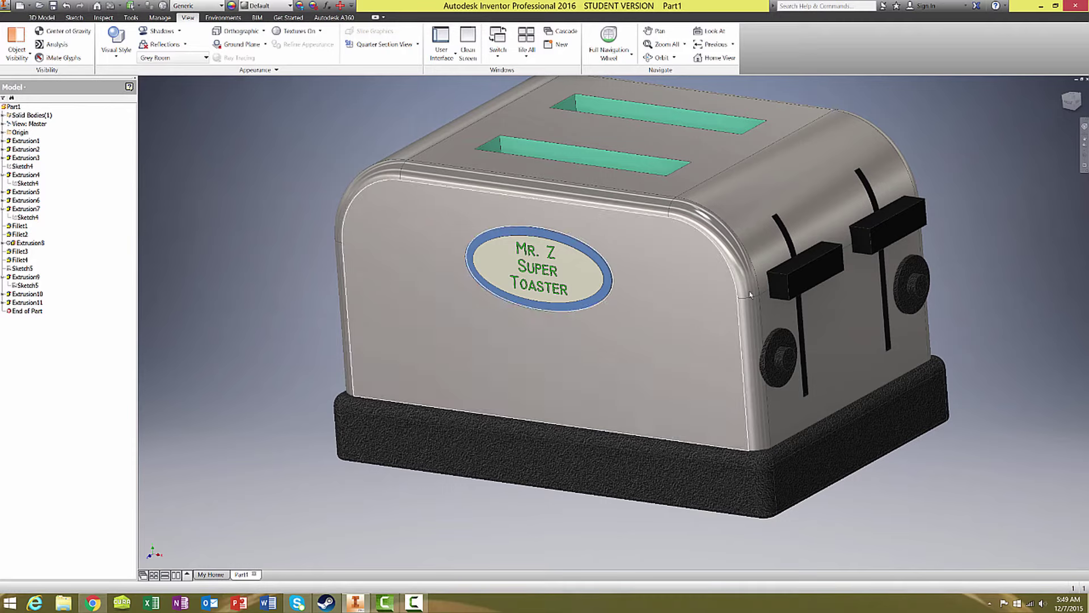
middle_drag(1037, 127, 1003, 173)
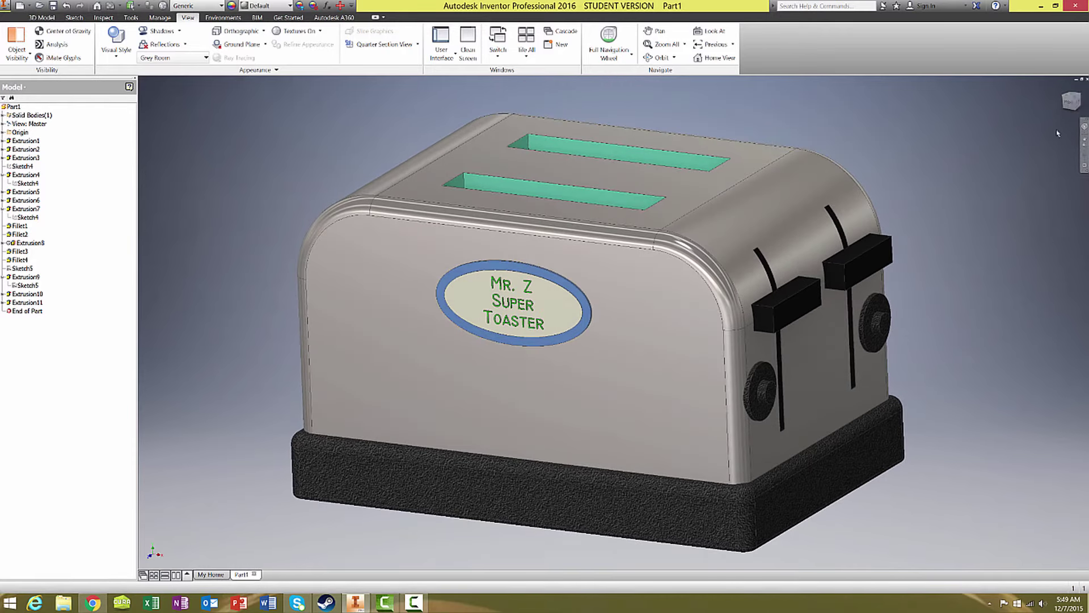
click(1071, 104)
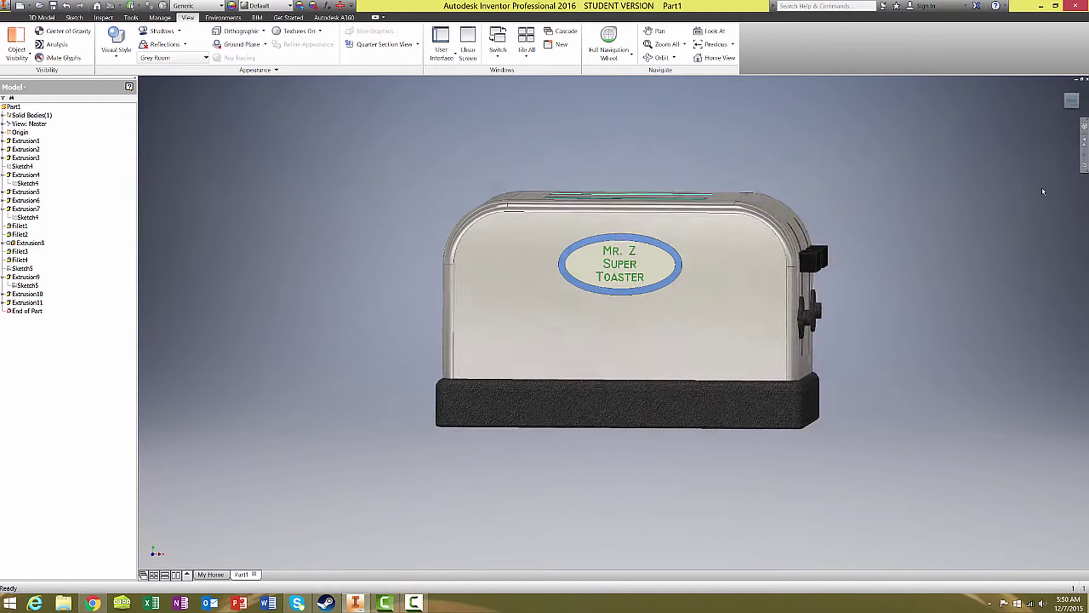
scroll(681, 306, up, 3)
middle_drag(681, 307, 733, 304)
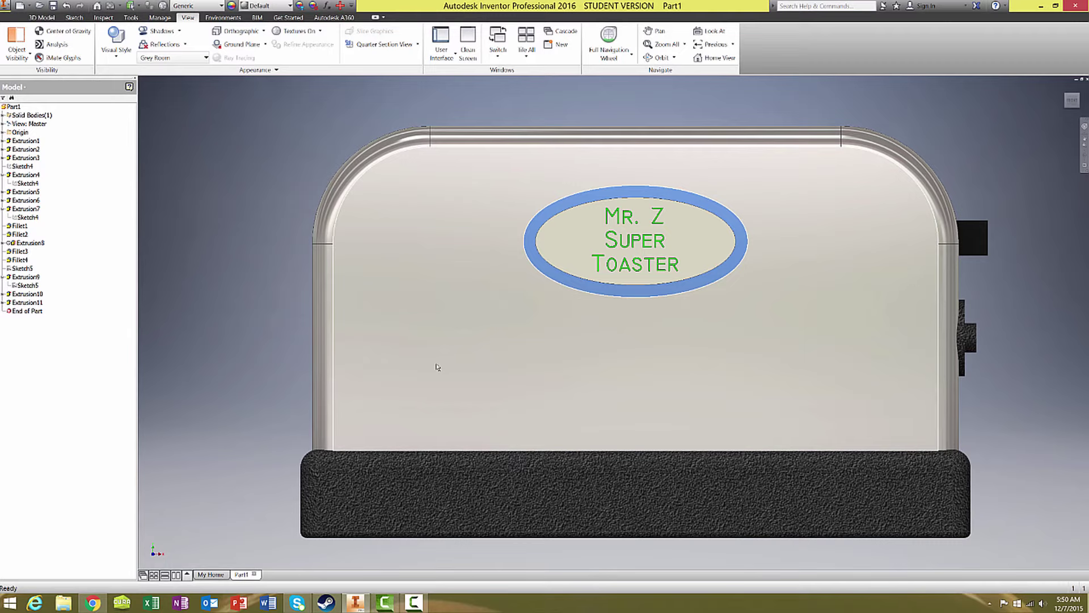
key(F6)
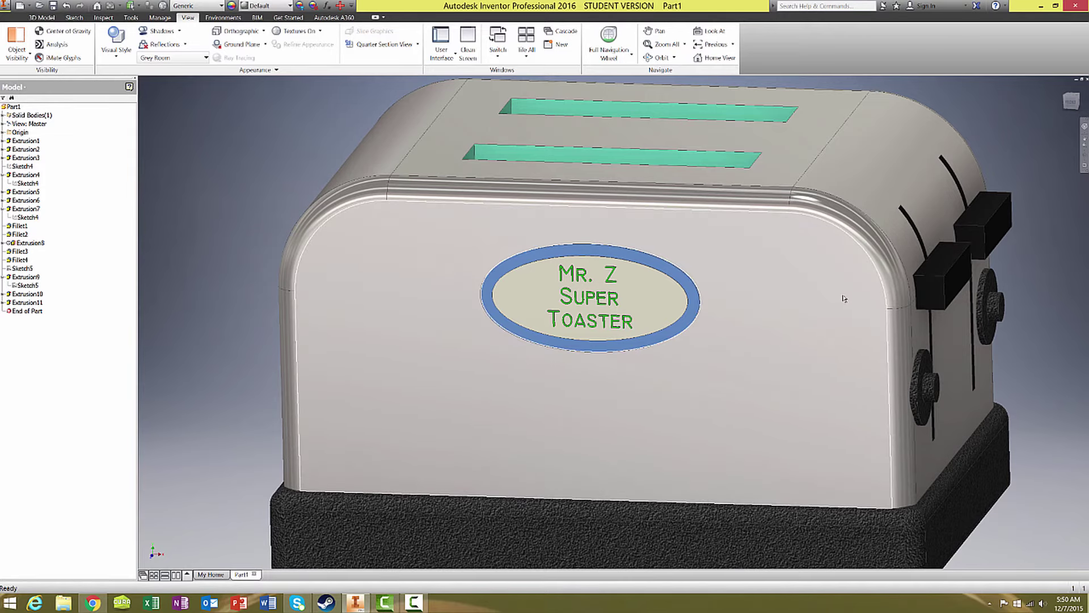
scroll(740, 408, down, 3)
mouse_move(711, 370)
shift+mouse_down()
mouse_move(868, 325)
mouse_move(728, 397)
mouse_move(554, 431)
mouse_move(678, 392)
mouse_move(714, 404)
shift+mouse_up()
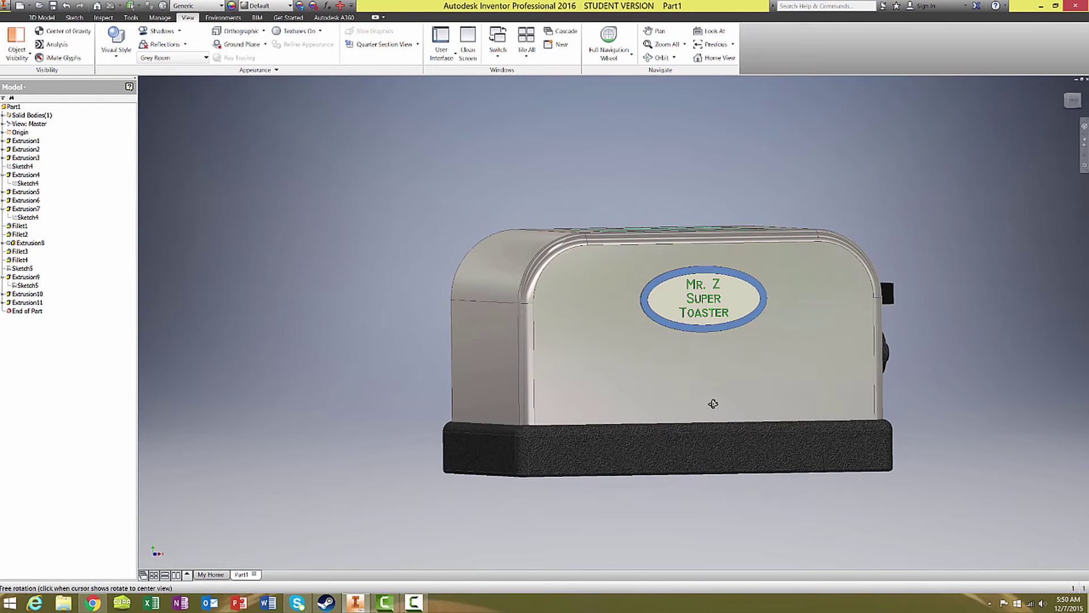
key(F6)
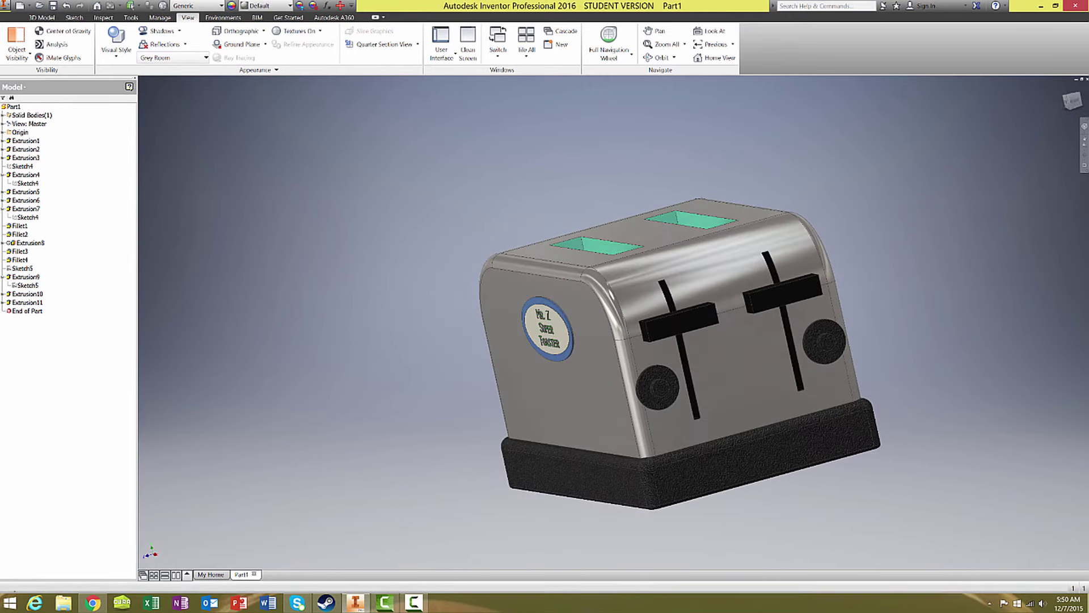
click(1070, 101)
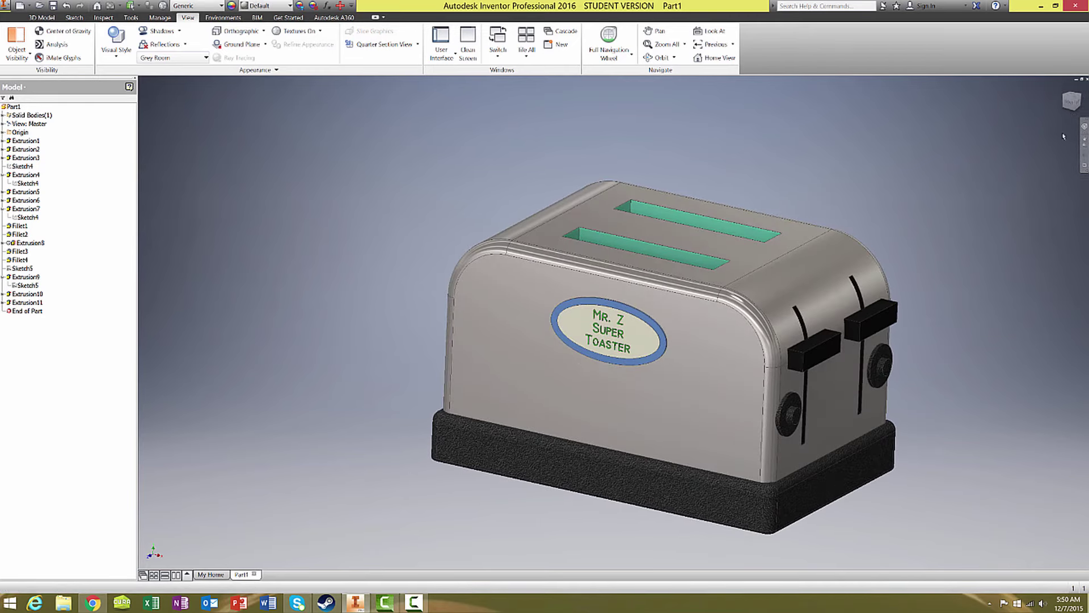
click(1072, 102)
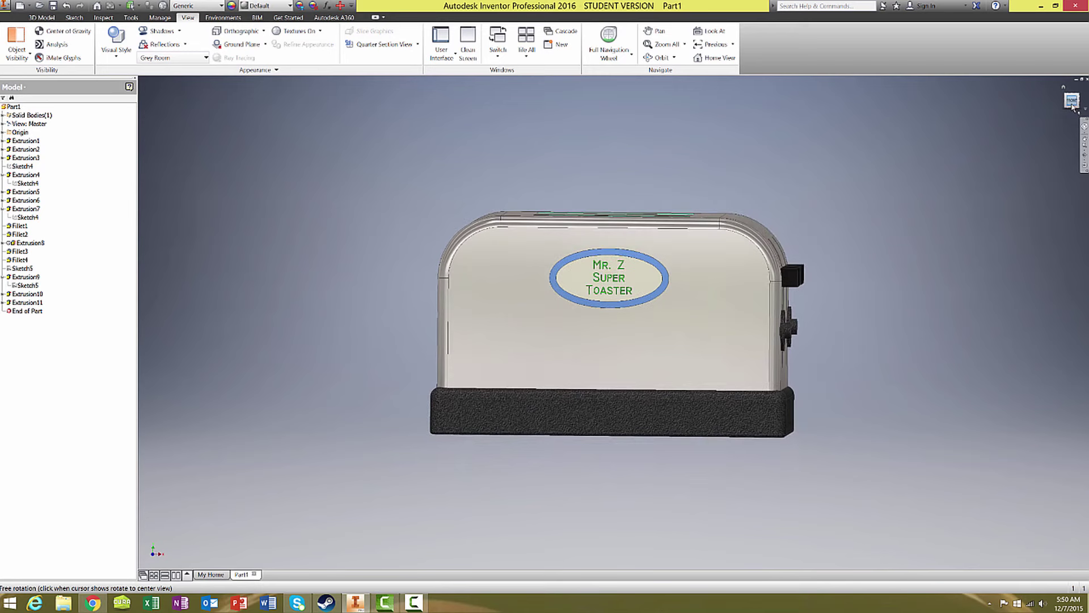
right_click(1073, 102)
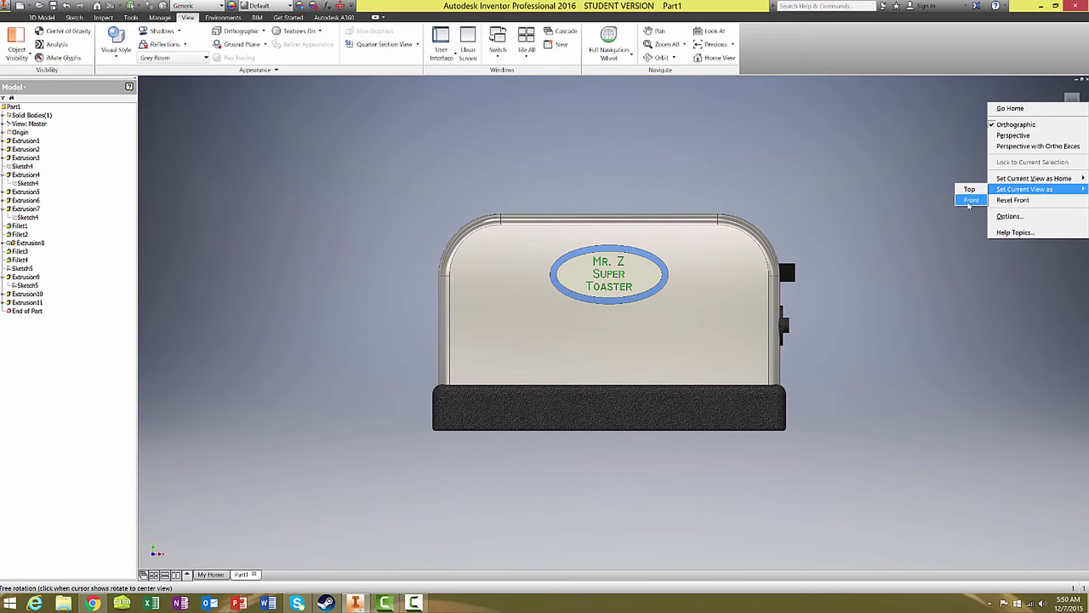
click(919, 149)
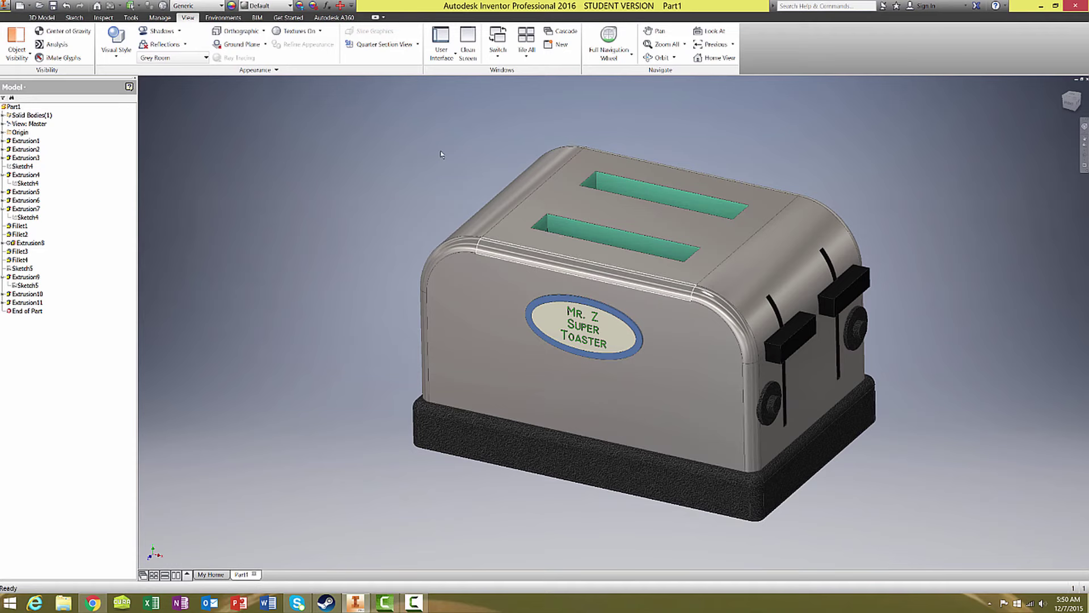
Enter the BIM Exchange environment and start Export Building Components for the toaster.
click(257, 18)
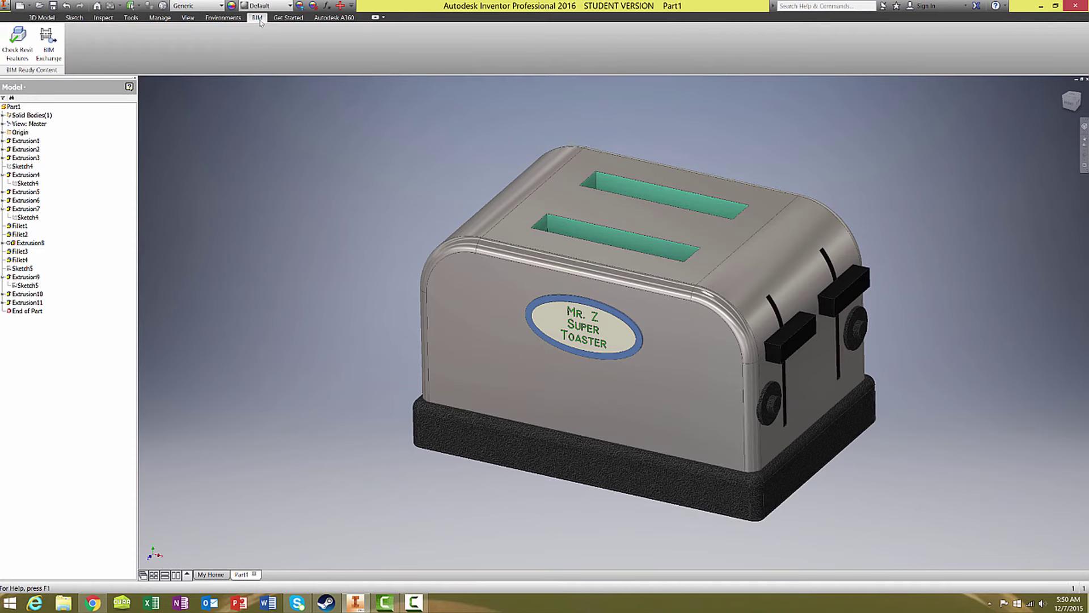
click(223, 18)
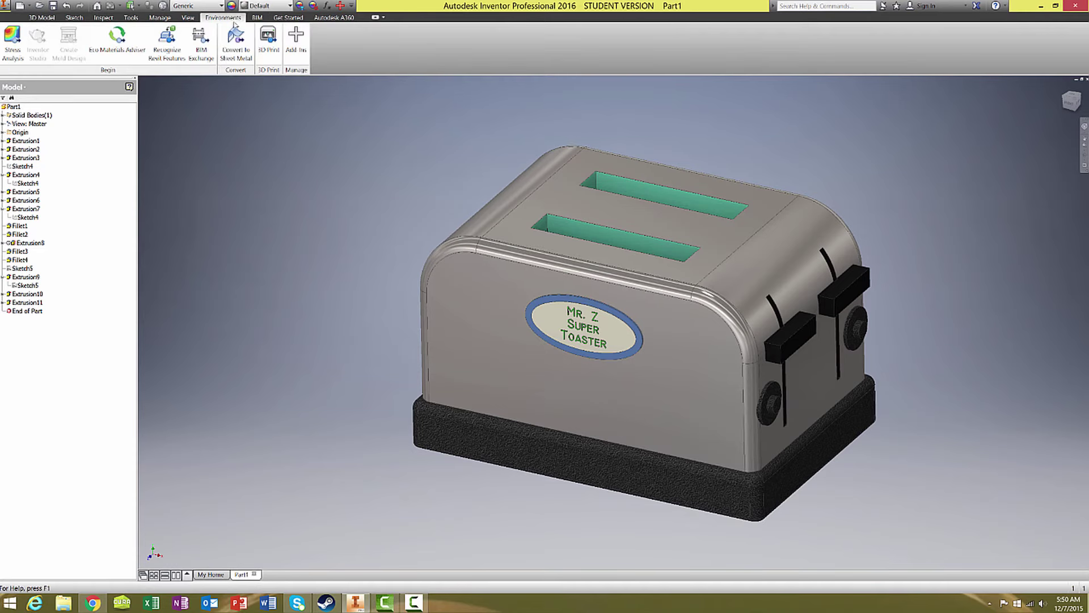
click(257, 18)
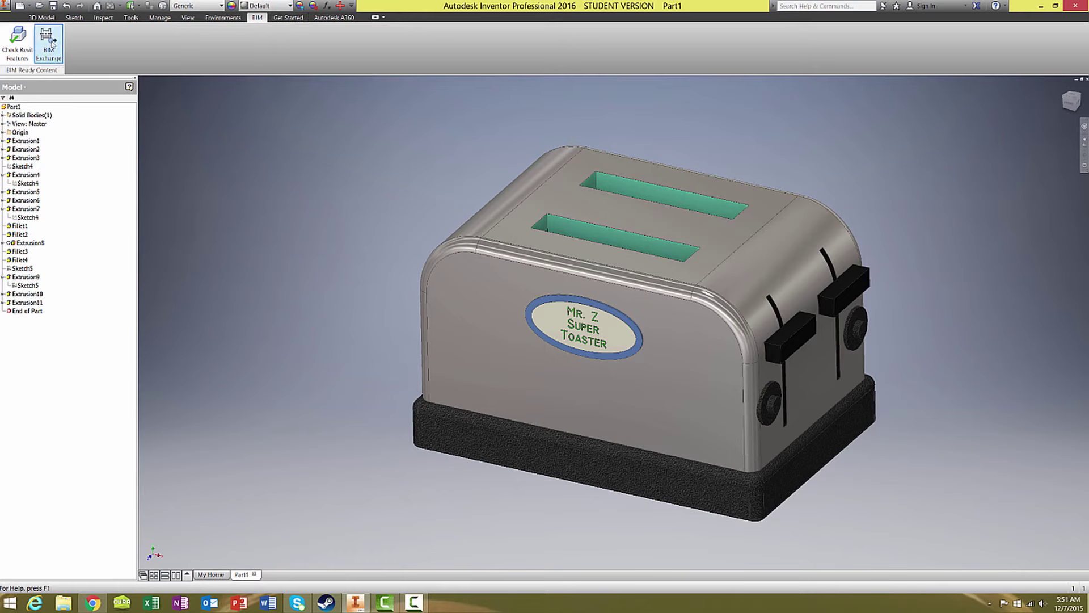
click(49, 45)
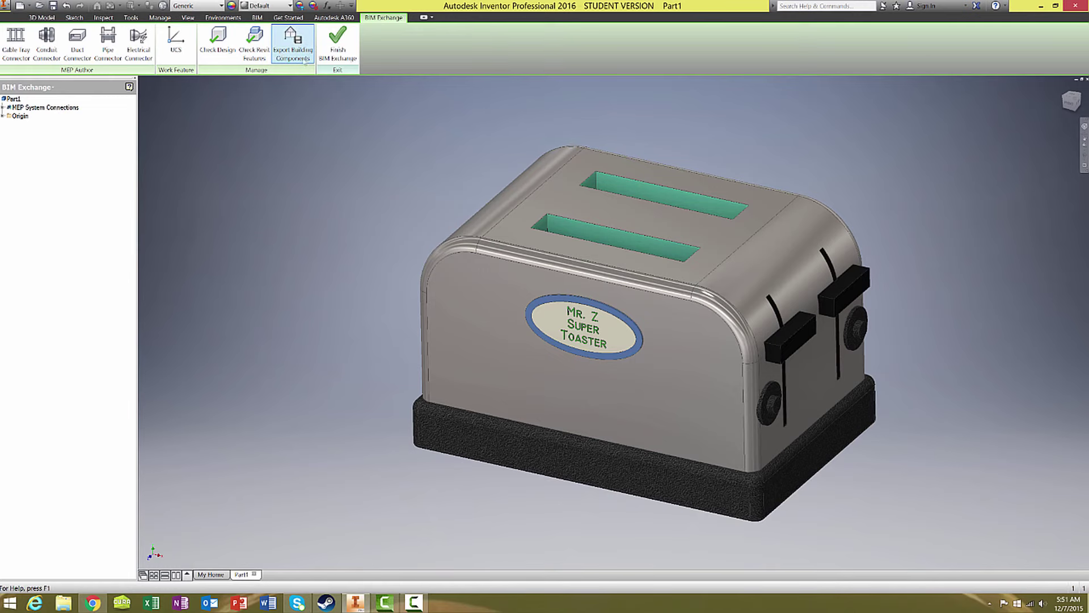
click(292, 44)
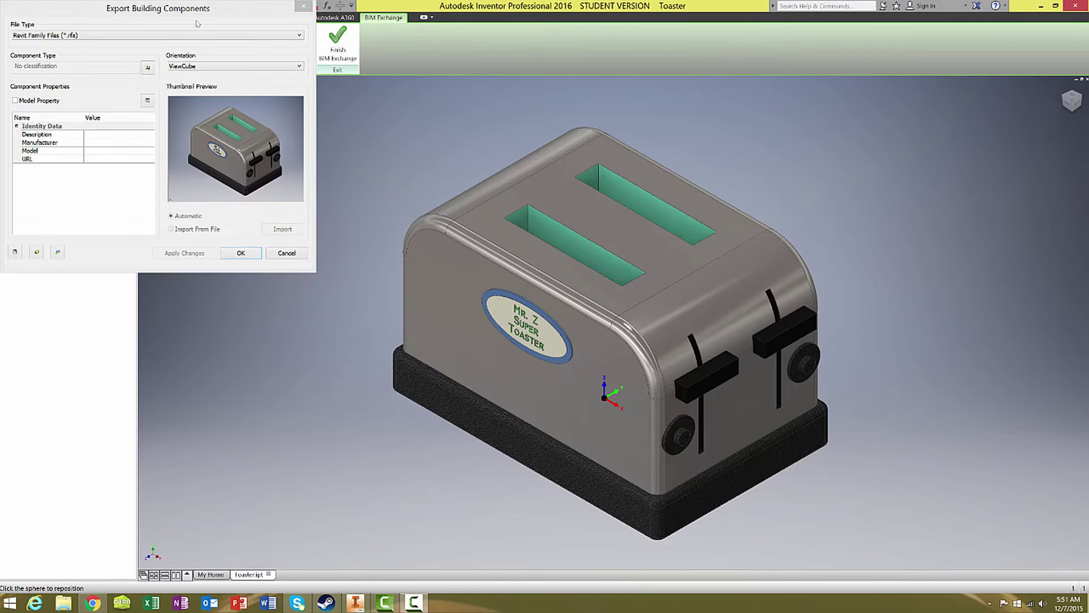
Set export type to Autodesk Exchange (*.adsk), model Toaster, include Model Property, and confirm.
drag(197, 10, 273, 129)
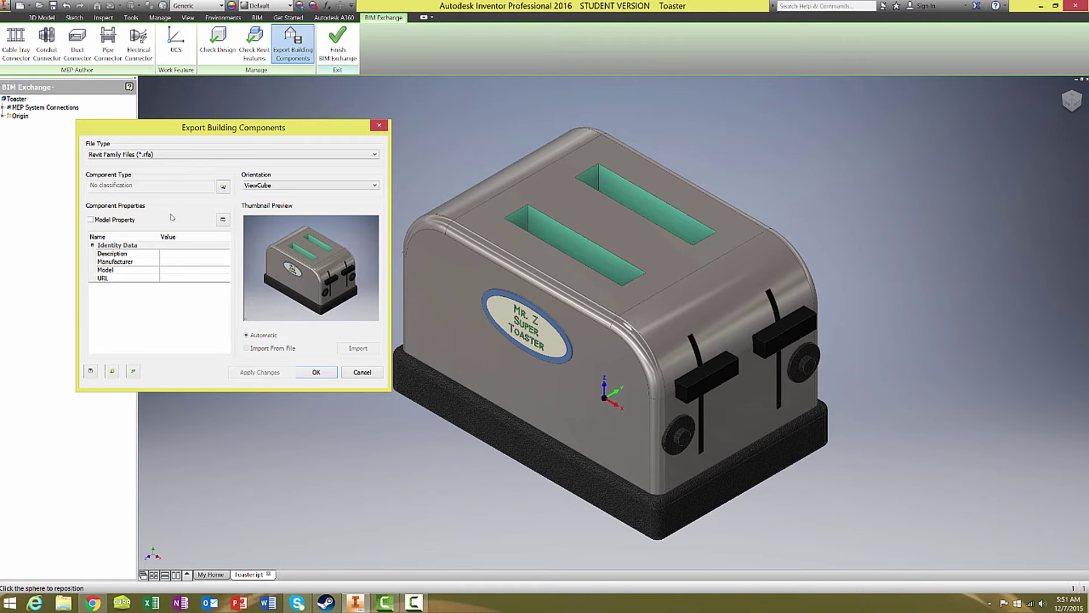
click(146, 155)
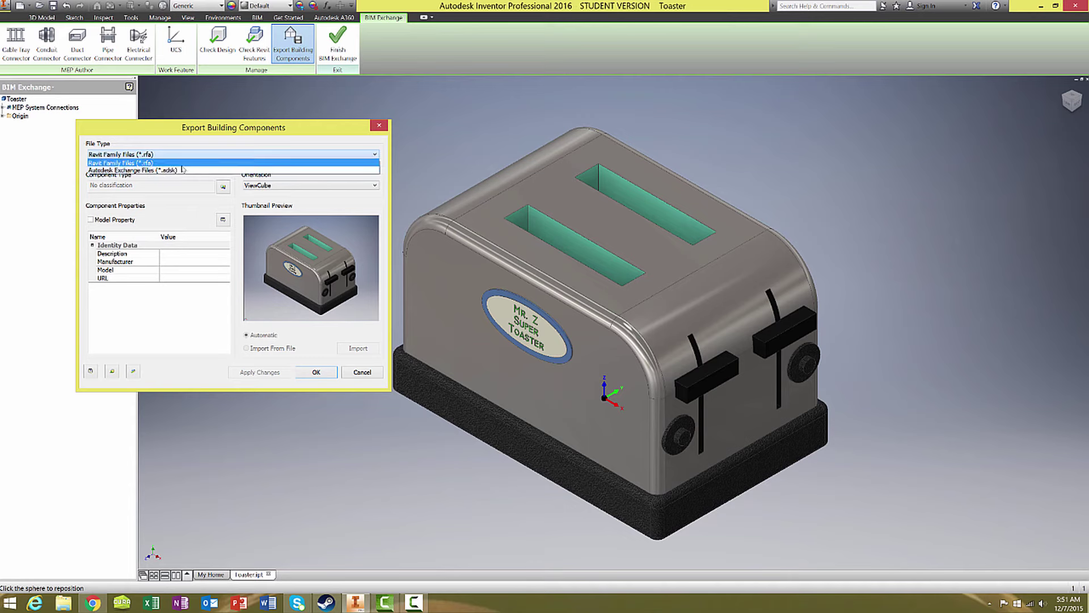
click(184, 170)
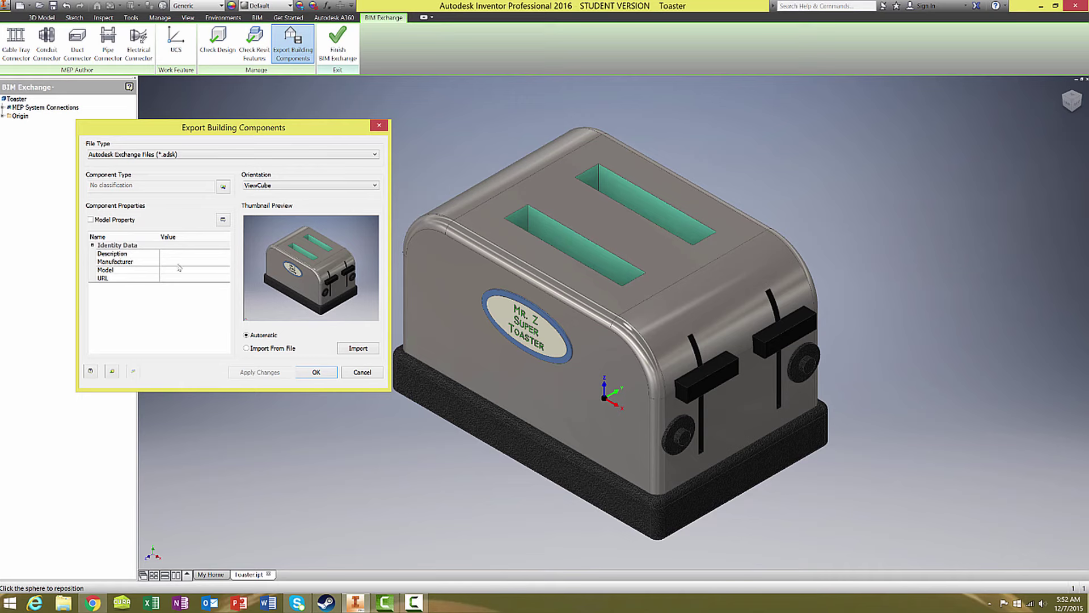
click(176, 271)
text(Toaster)
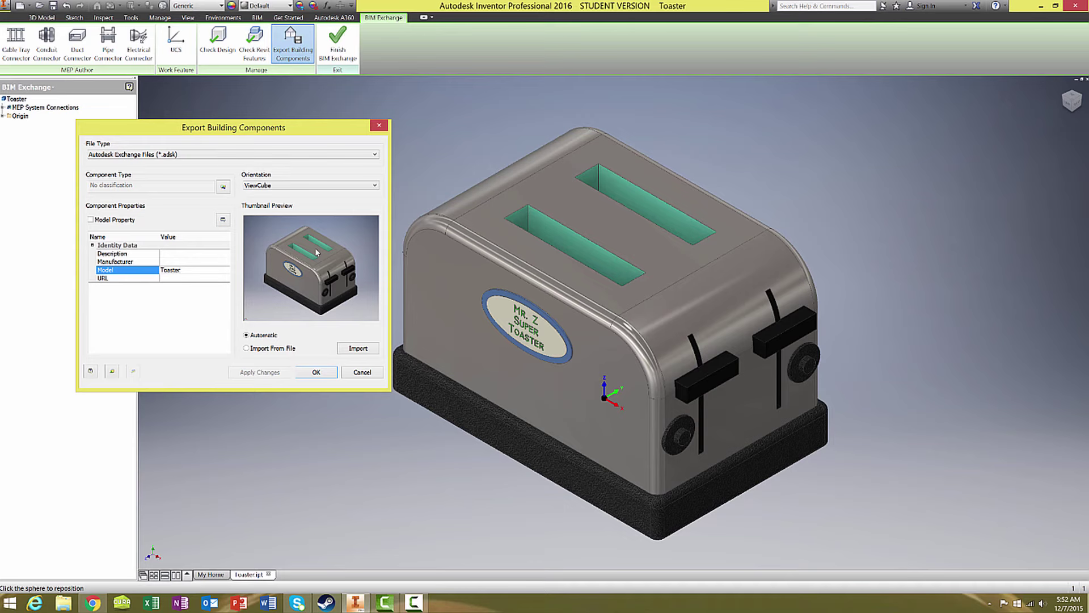
click(126, 271)
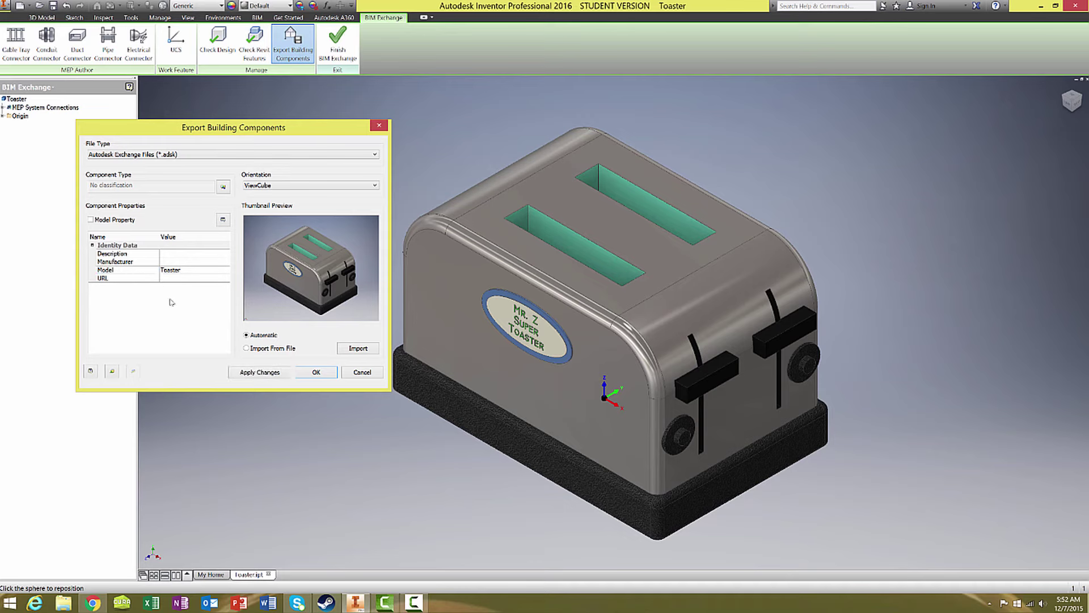
click(115, 221)
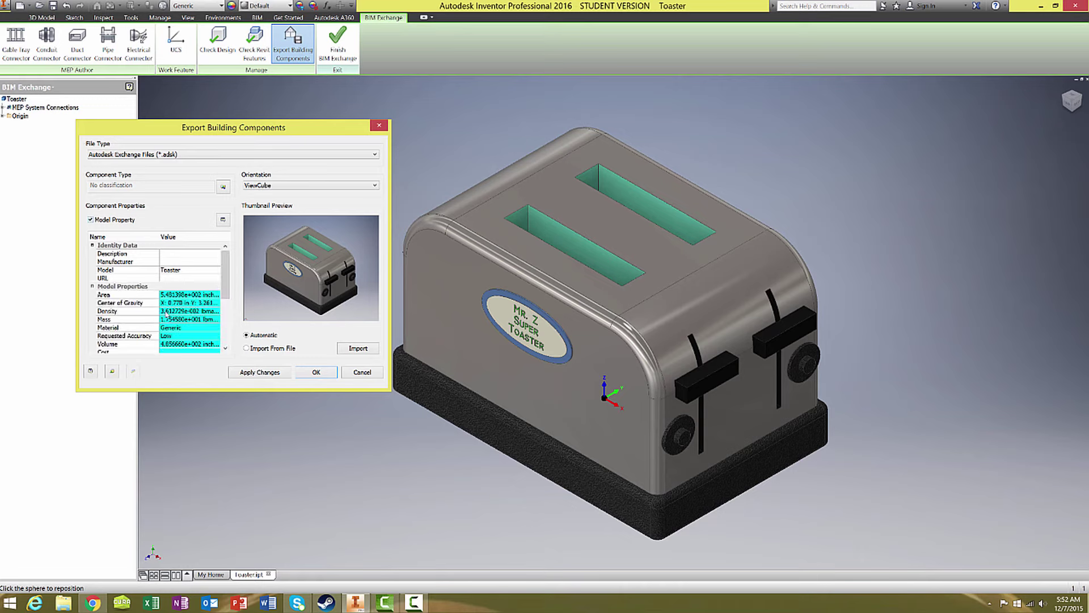
drag(226, 264, 227, 340)
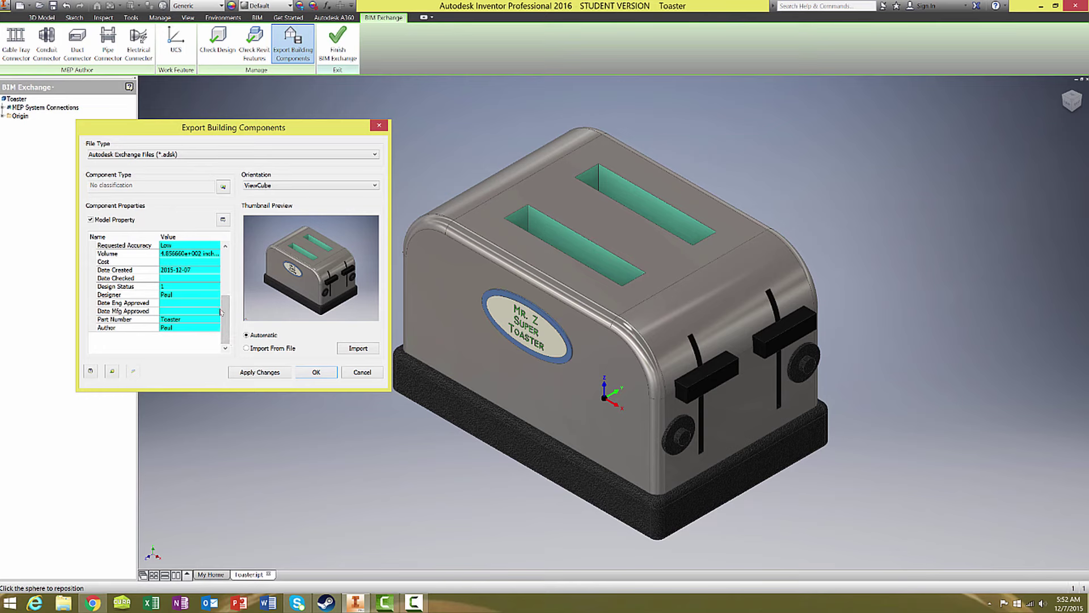
drag(226, 319, 226, 271)
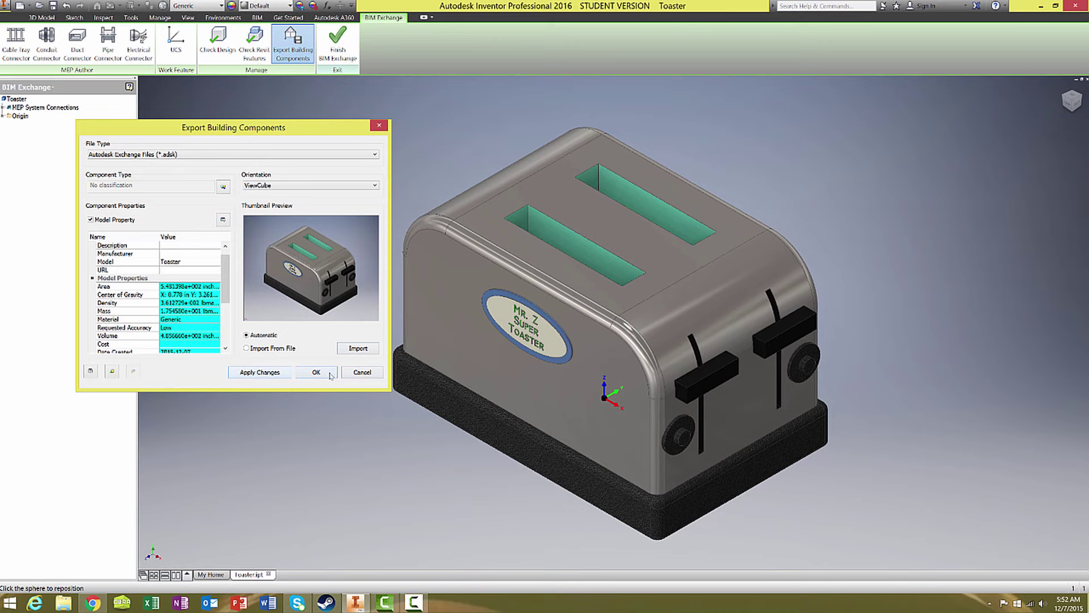
click(272, 374)
click(316, 373)
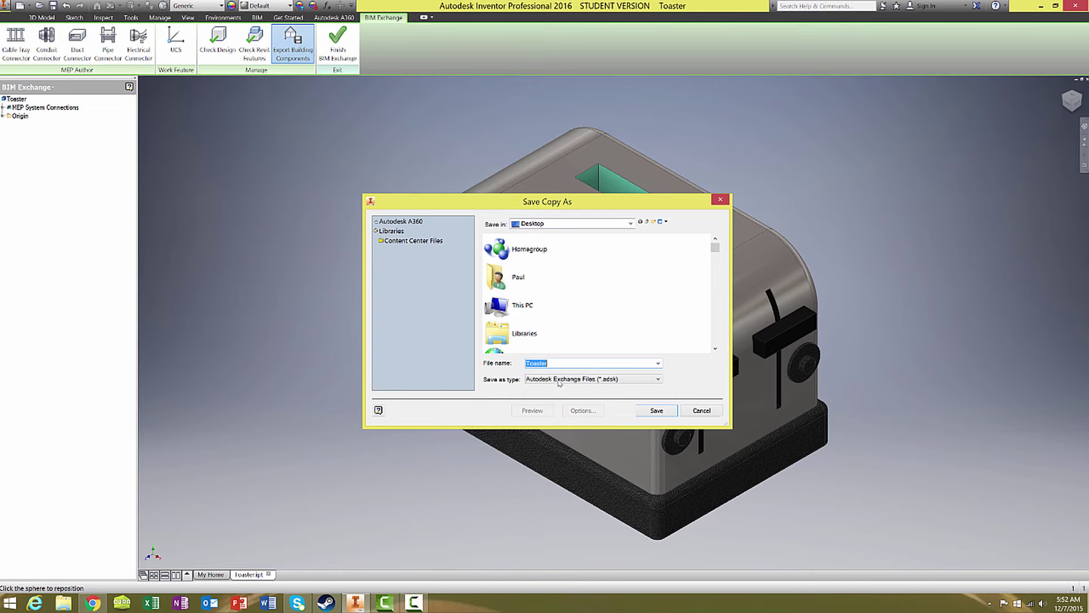
Save the Toaster Exchange file to the Desktop and decline the translation report.
click(658, 410)
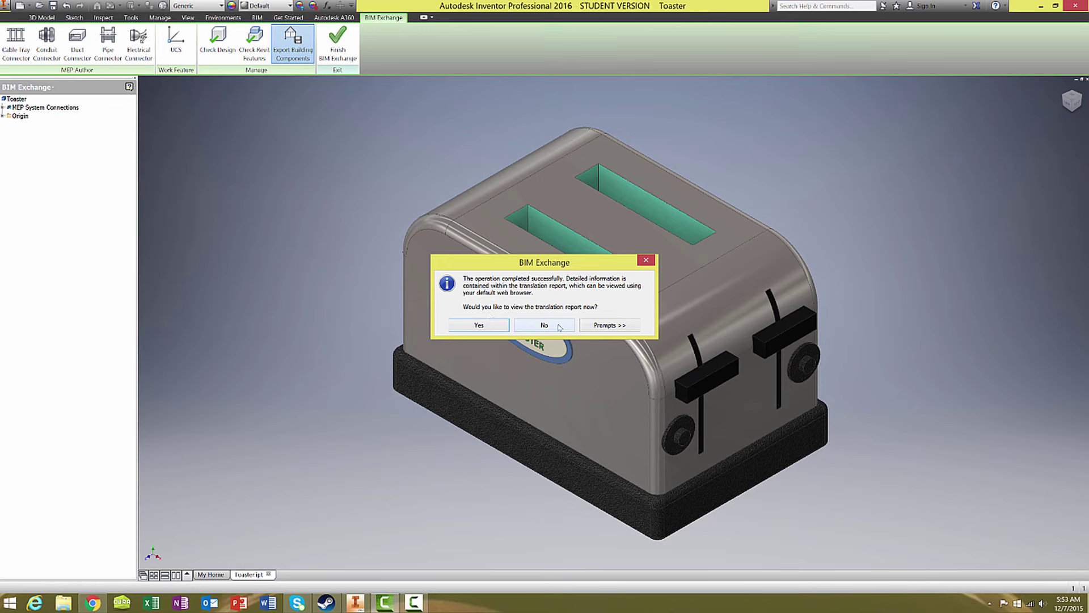
click(559, 327)
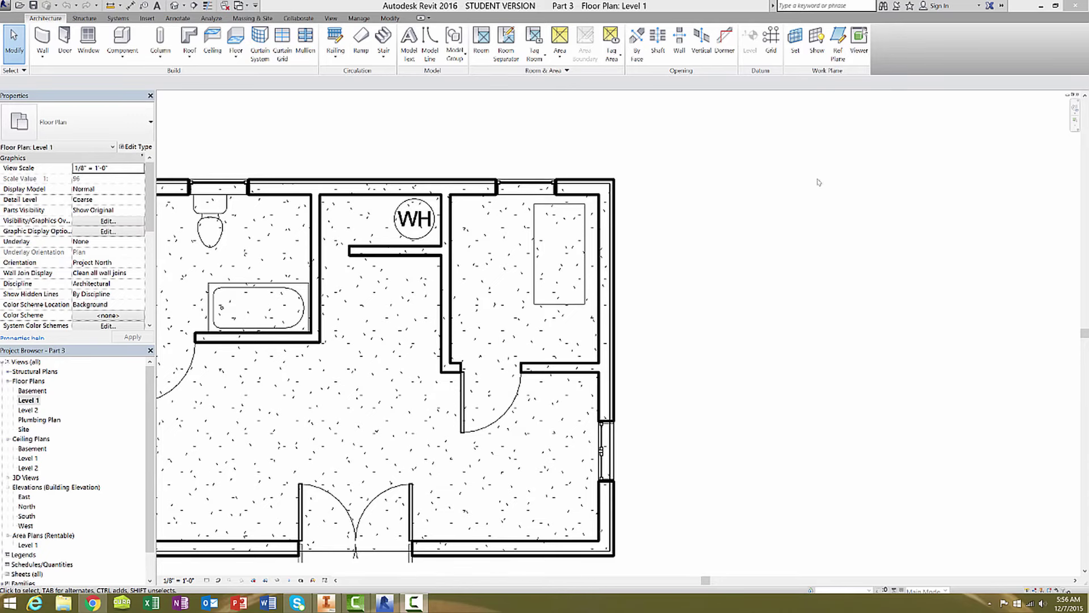
Load the Toaster family from Desktop > Furniture, Appliances, and Others for placement.
click(130, 46)
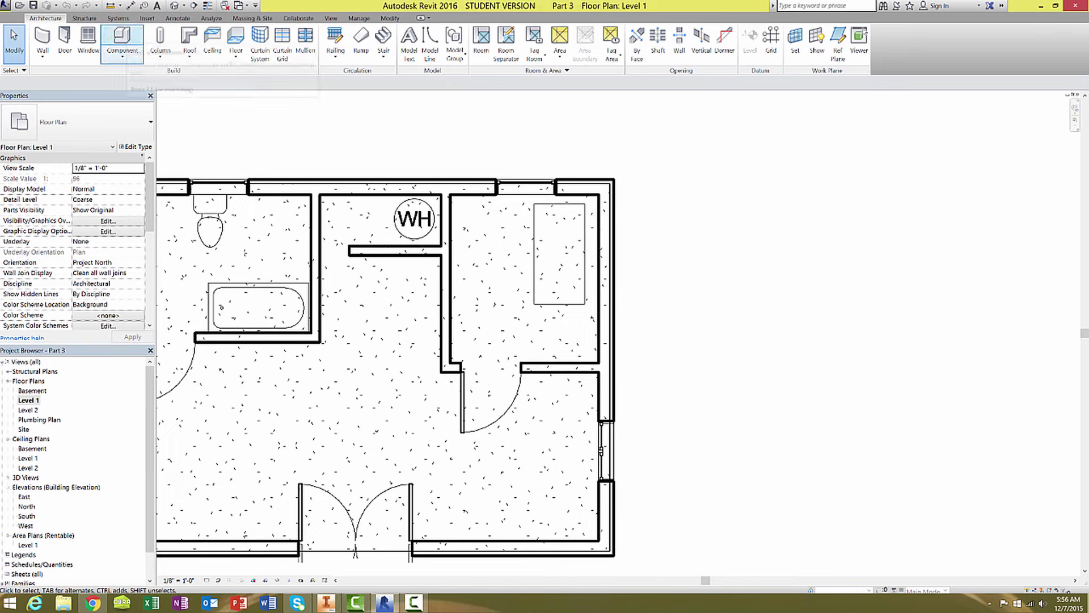
click(171, 64)
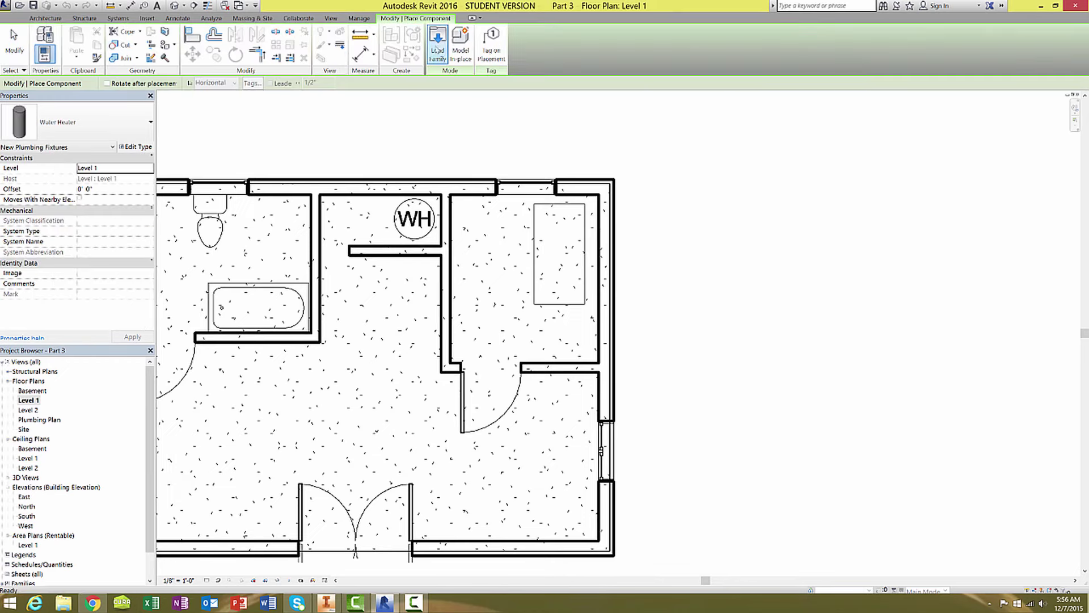
click(437, 44)
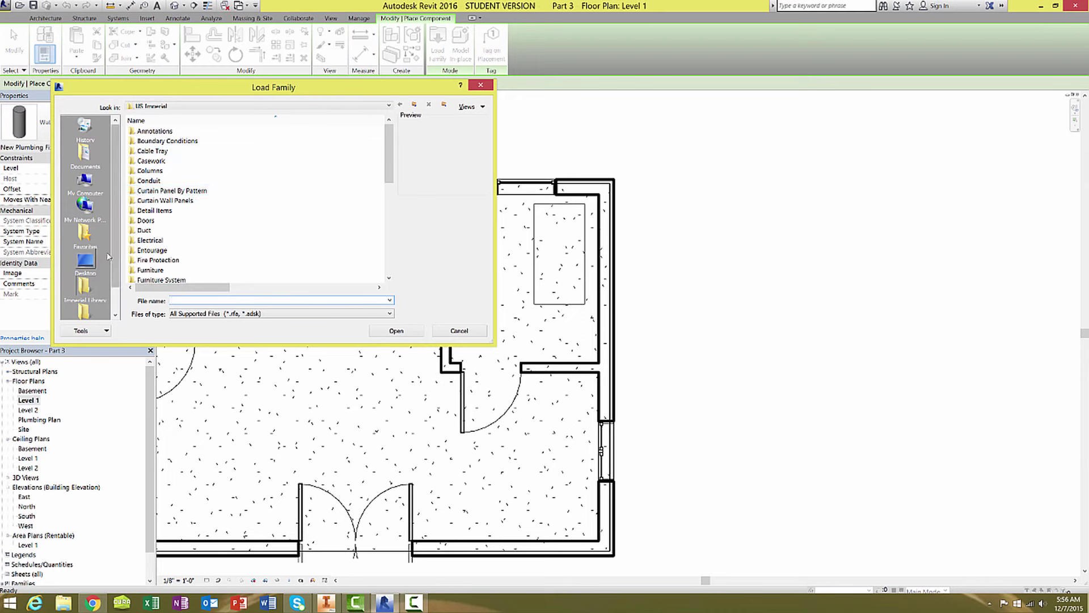
click(86, 264)
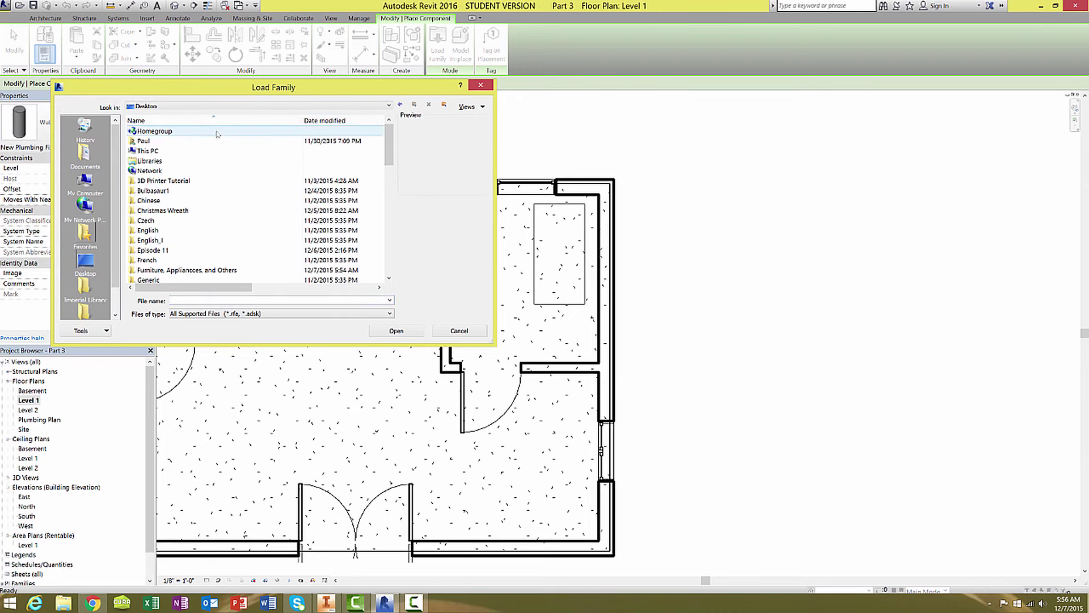
double_click(204, 270)
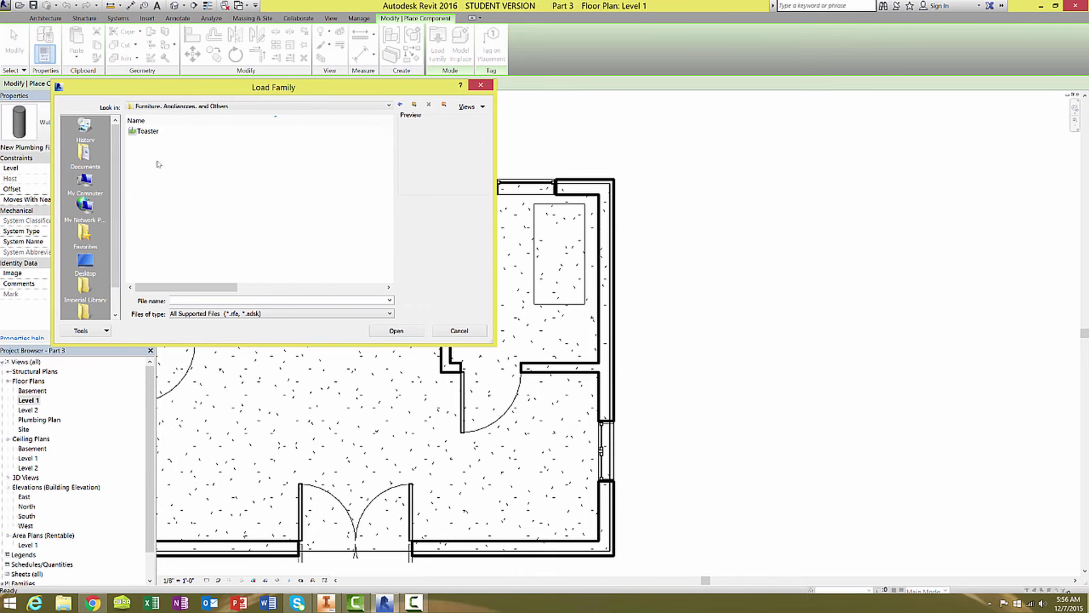
double_click(143, 133)
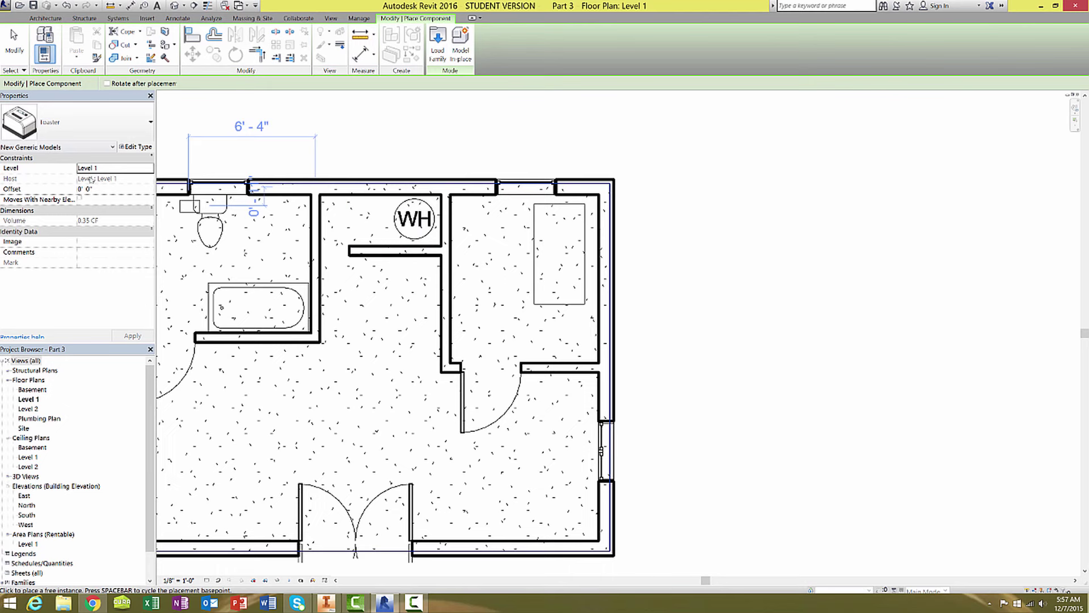
Rotate the toaster and drop it onto the desk in the upper-right room.
key(space)
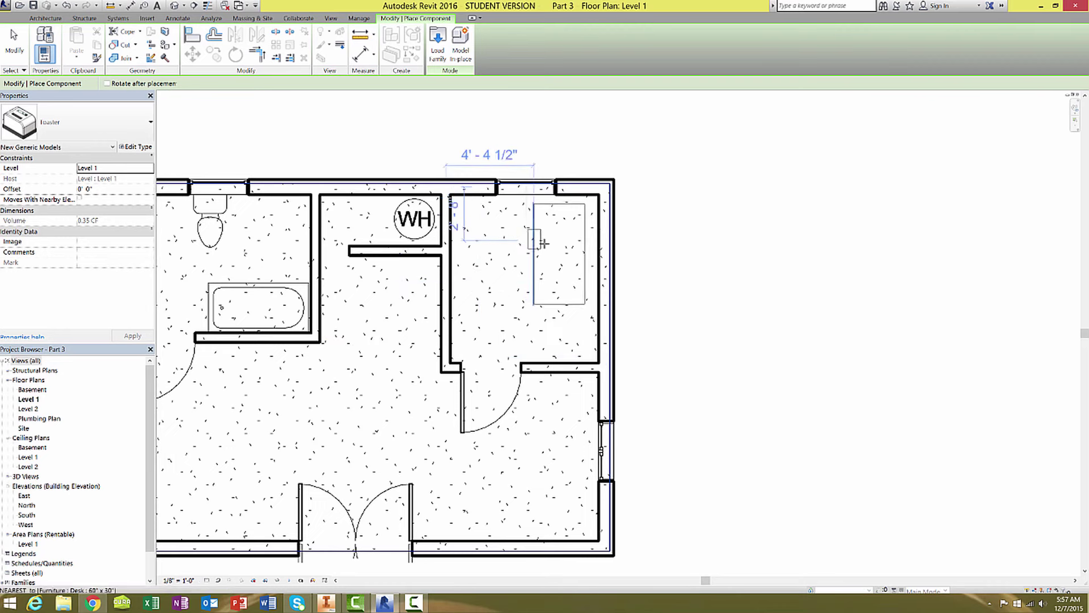
click(526, 250)
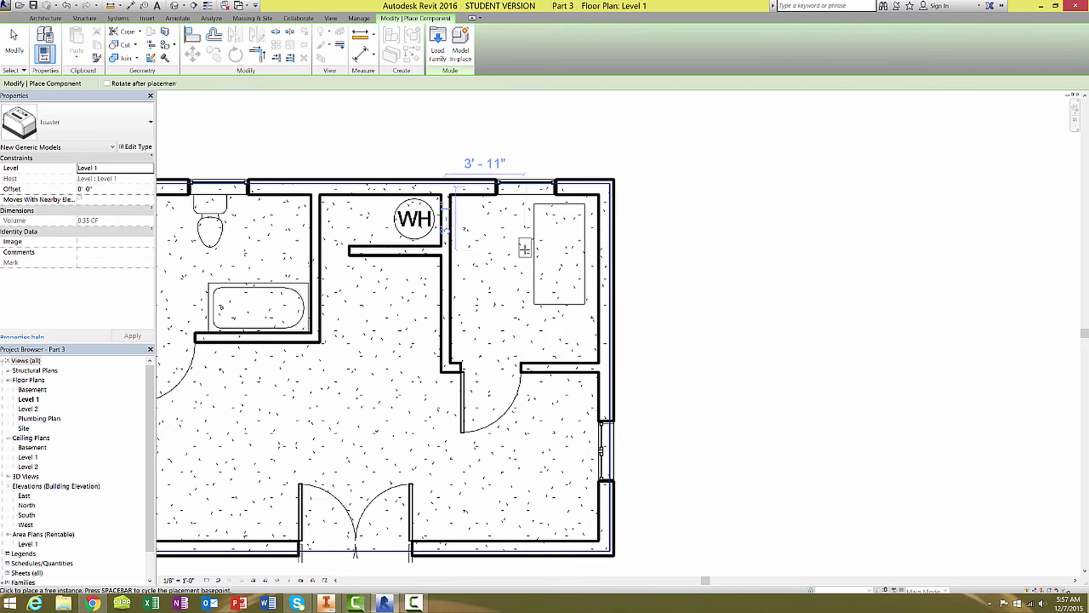
Create camera view 3D View 1 at 6' eye height, aimed from the room at the desk.
key(Escape)
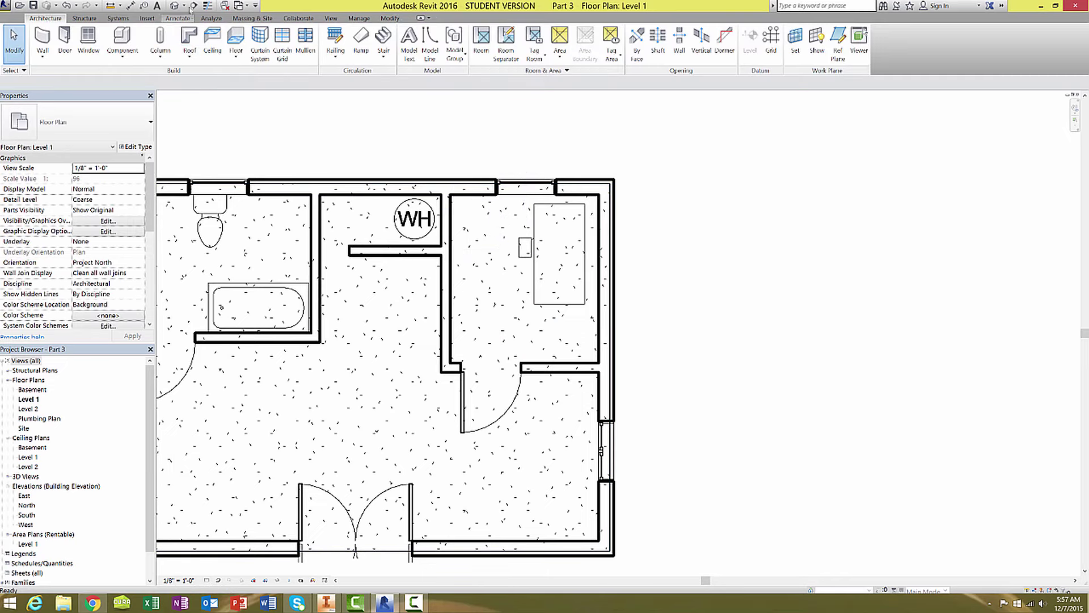
click(180, 7)
click(191, 39)
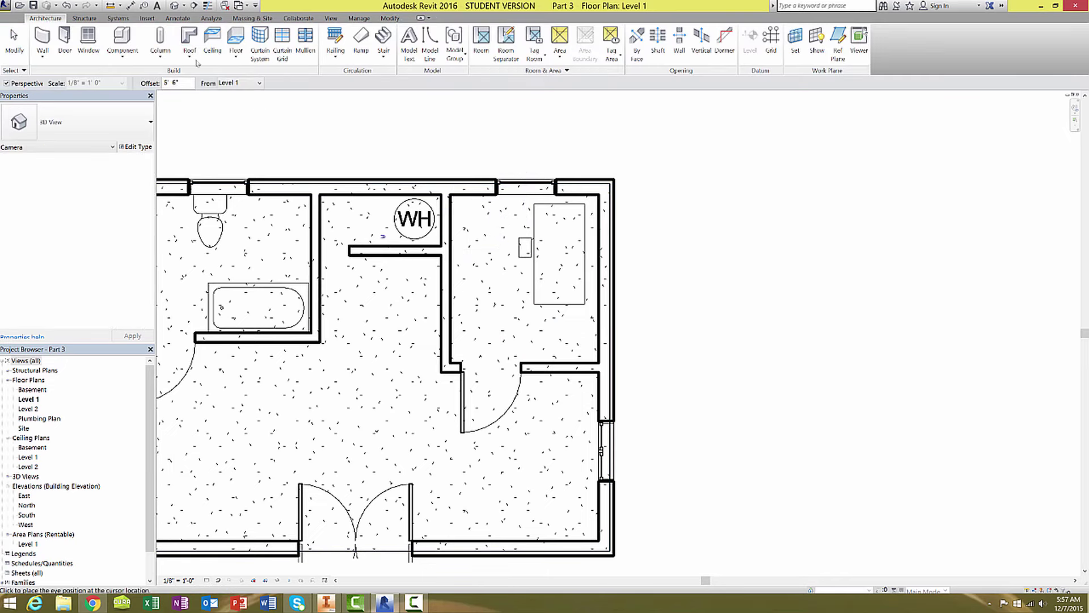
key(Escape)
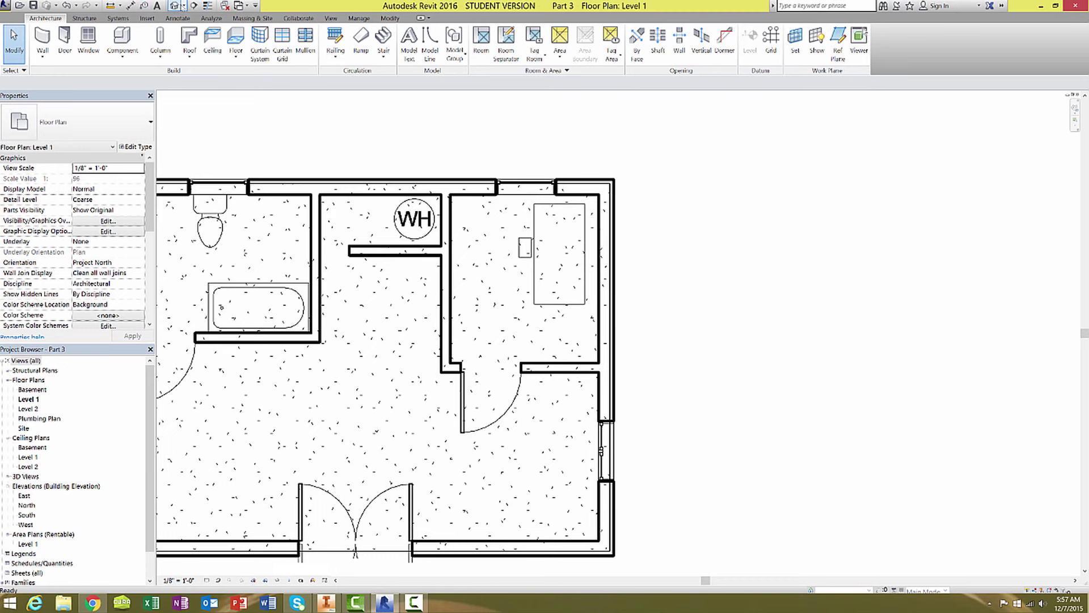
click(180, 6)
click(194, 38)
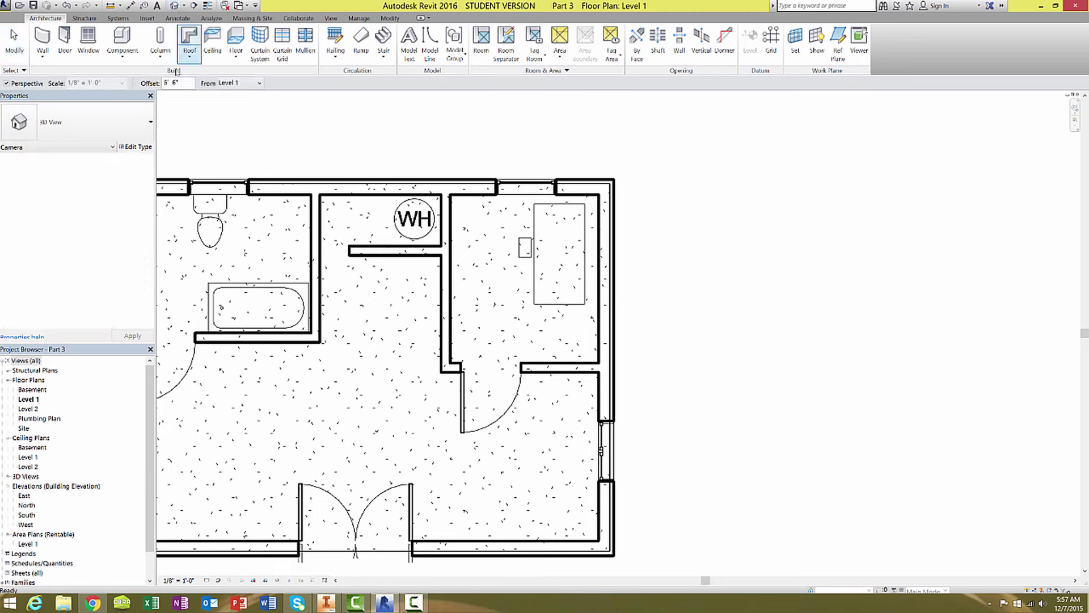
double_click(175, 82)
text(6')
key(Return)
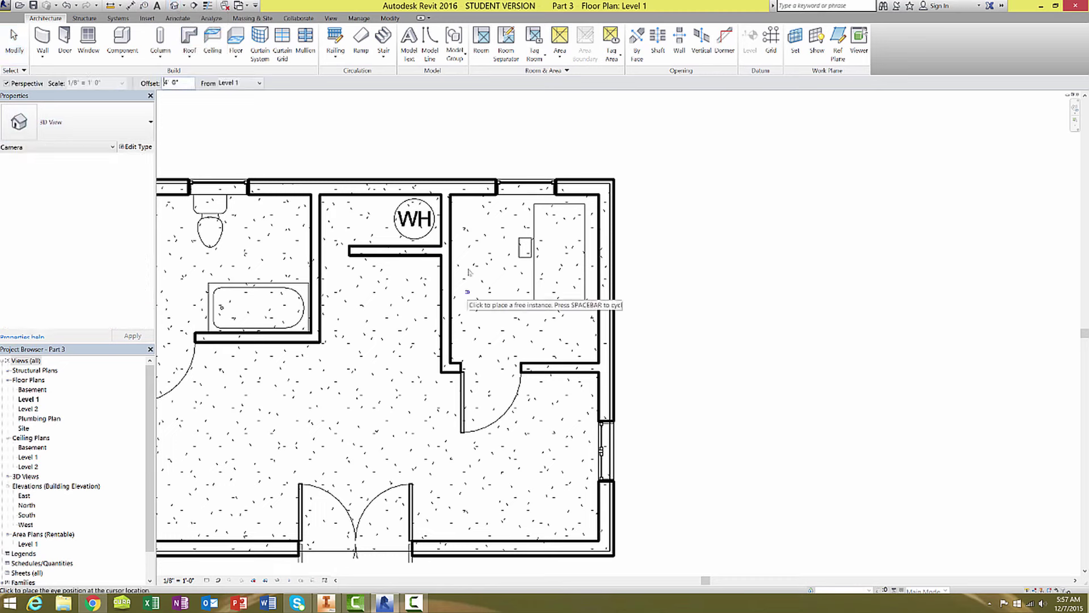
click(456, 203)
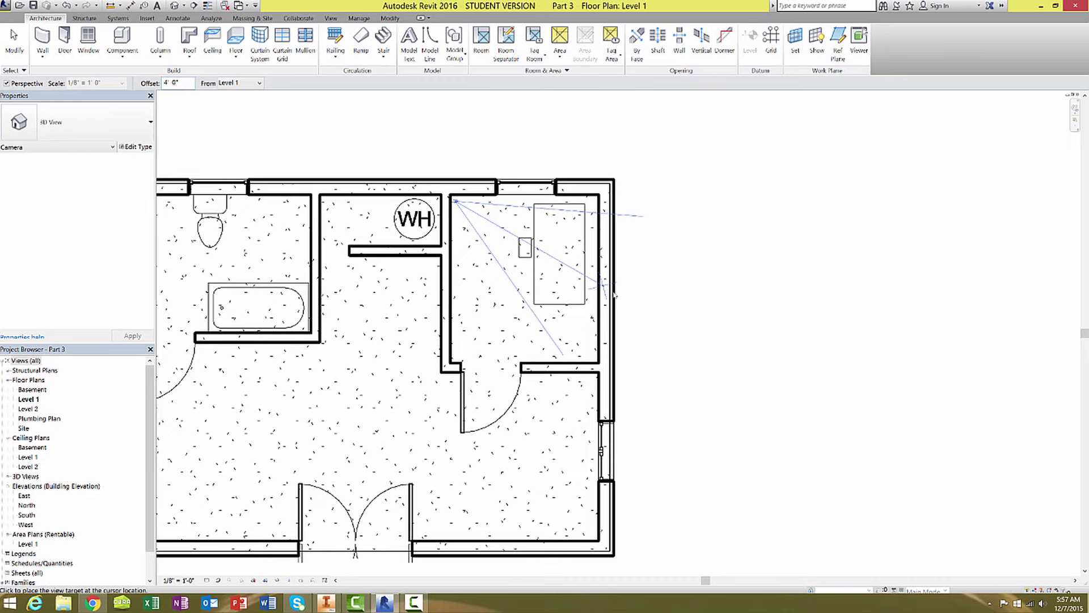
click(613, 294)
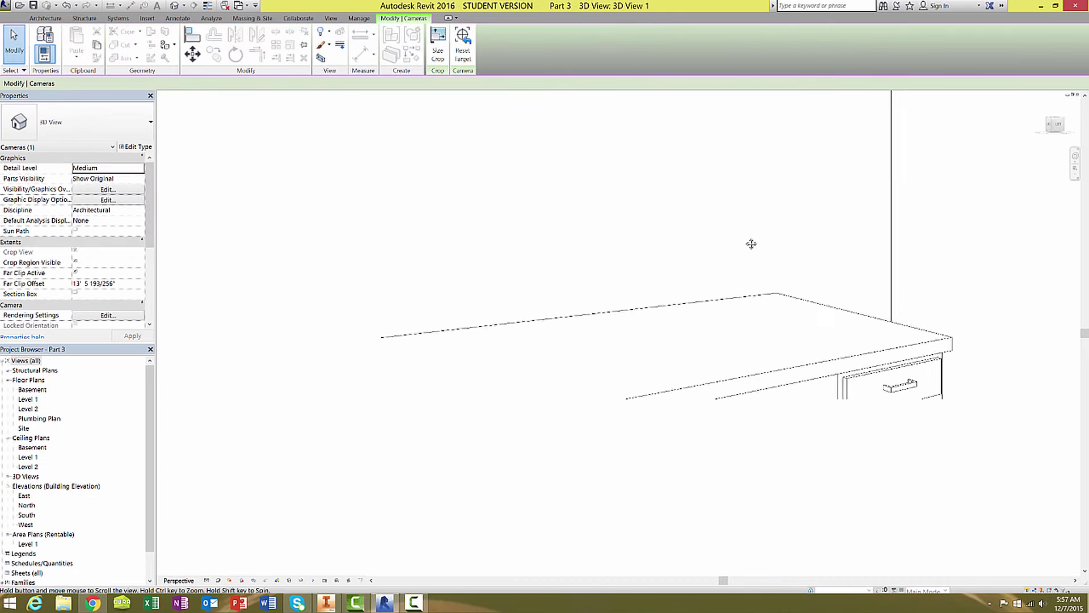
Pan toward the desk and extend the crop region downward to reveal the toaster.
middle_drag(752, 244, 735, 131)
click(656, 288)
drag(656, 289, 656, 554)
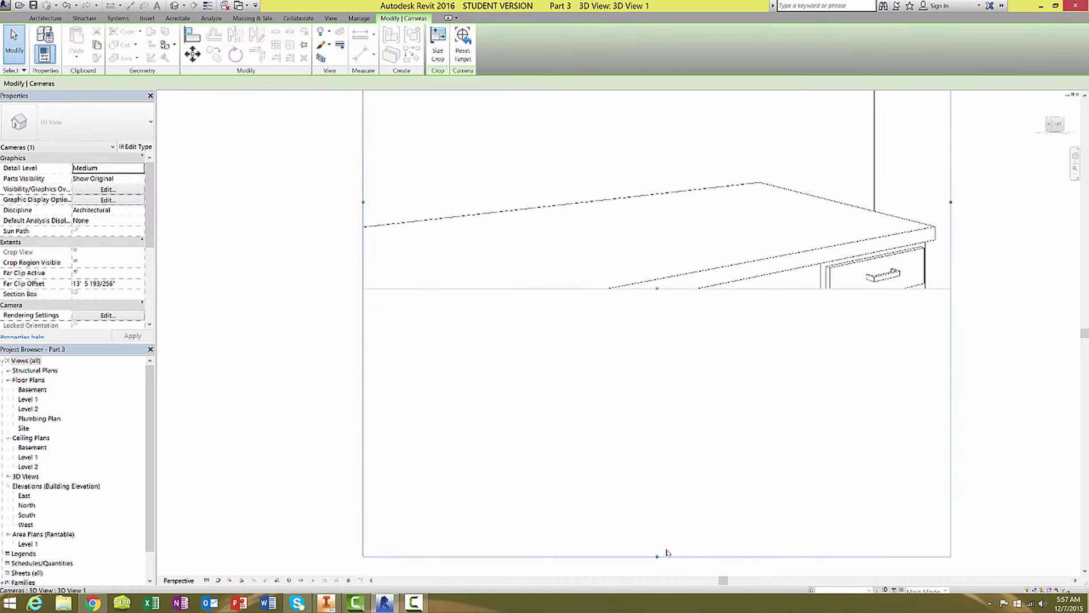
scroll(668, 426, up, 4)
scroll(667, 340, up, 3)
click(649, 398)
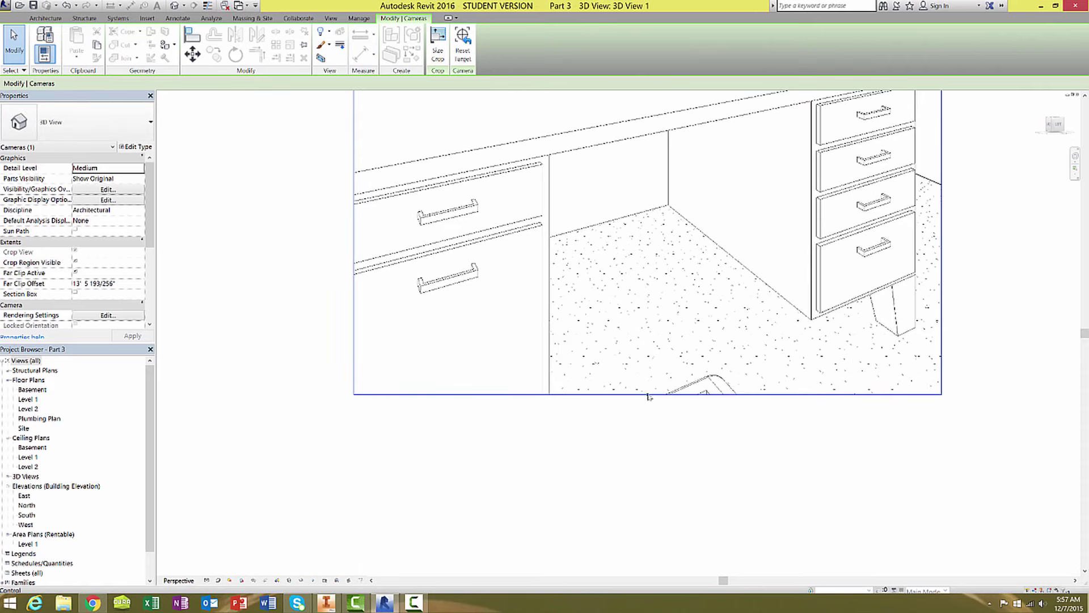
drag(649, 398, 642, 511)
Move the toaster closer to the desk and rotate it a half turn.
click(681, 468)
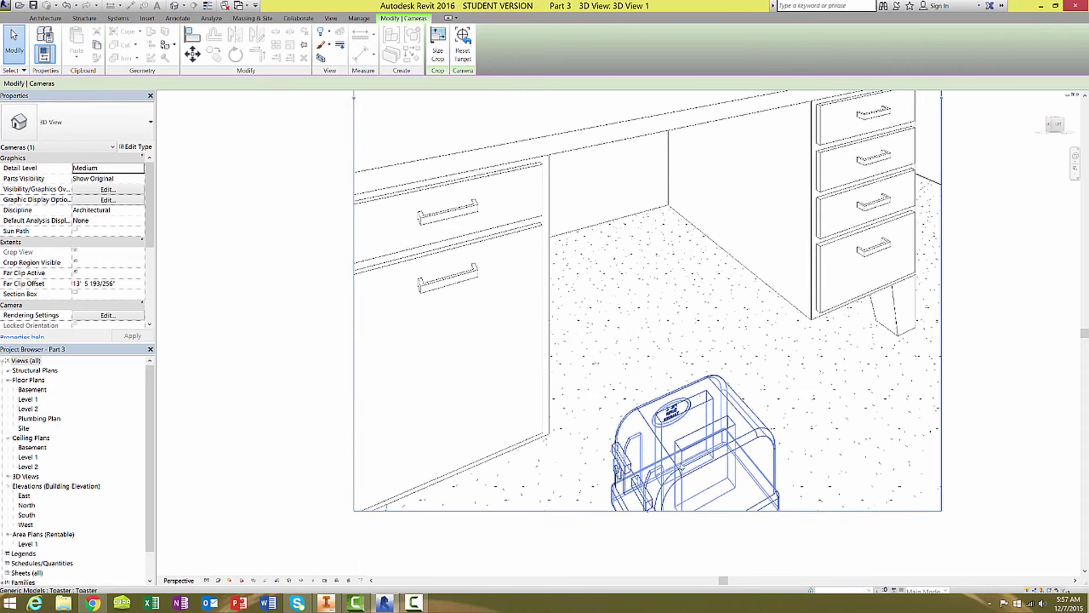
click(681, 468)
drag(681, 467, 663, 399)
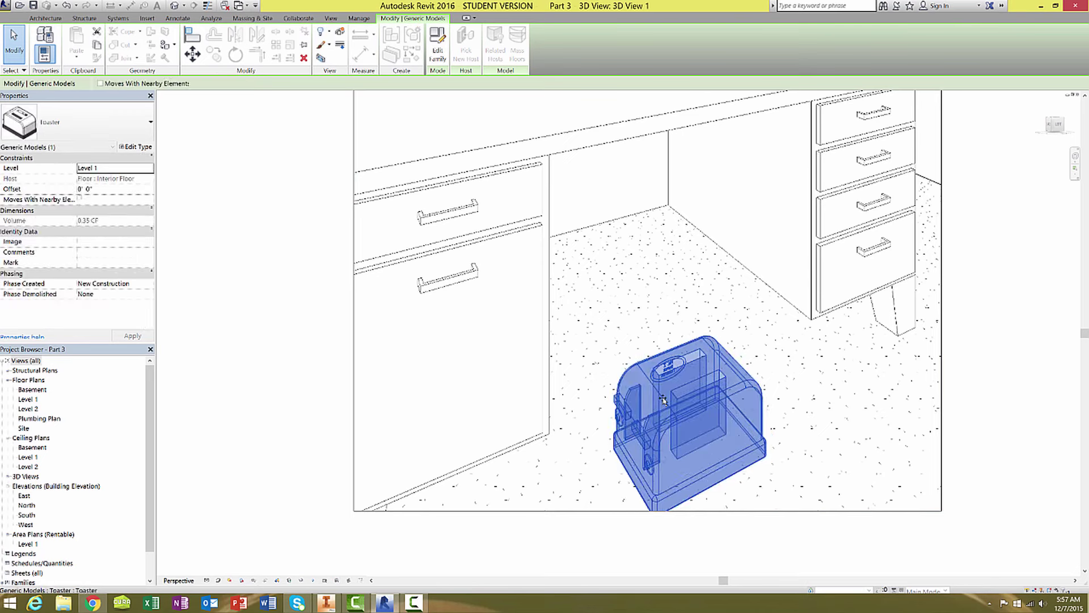
key(space)
key(space)
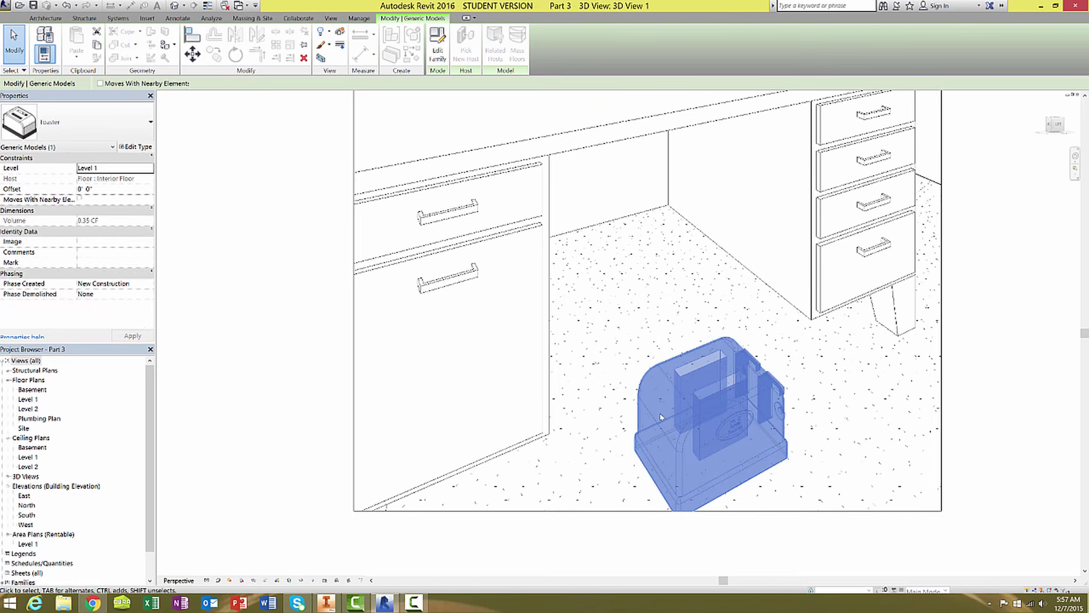
click(851, 435)
click(696, 430)
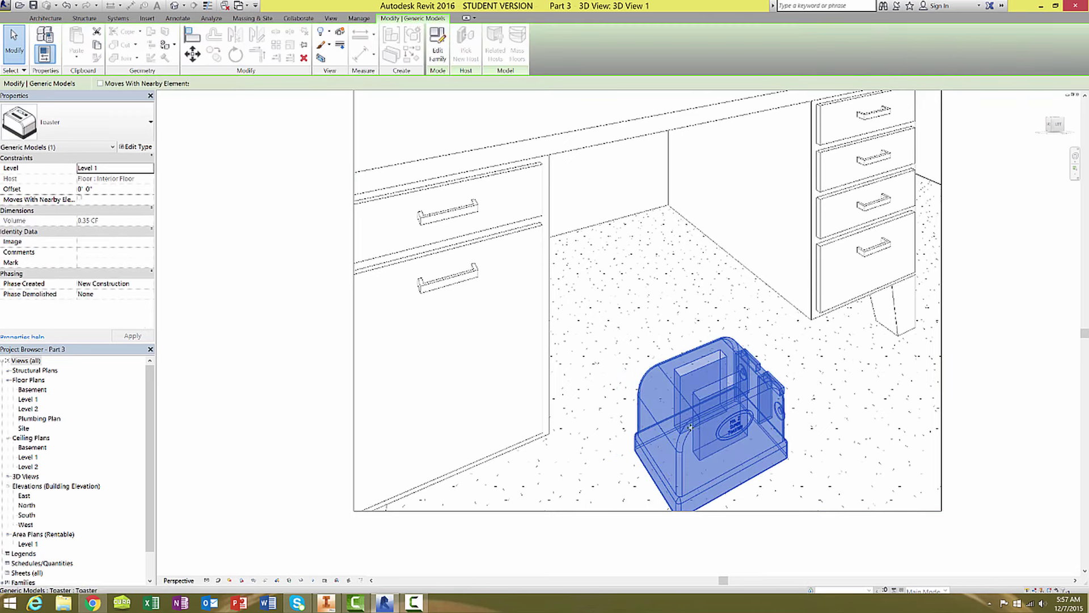
Switch the camera view's visual style to Realistic.
click(219, 580)
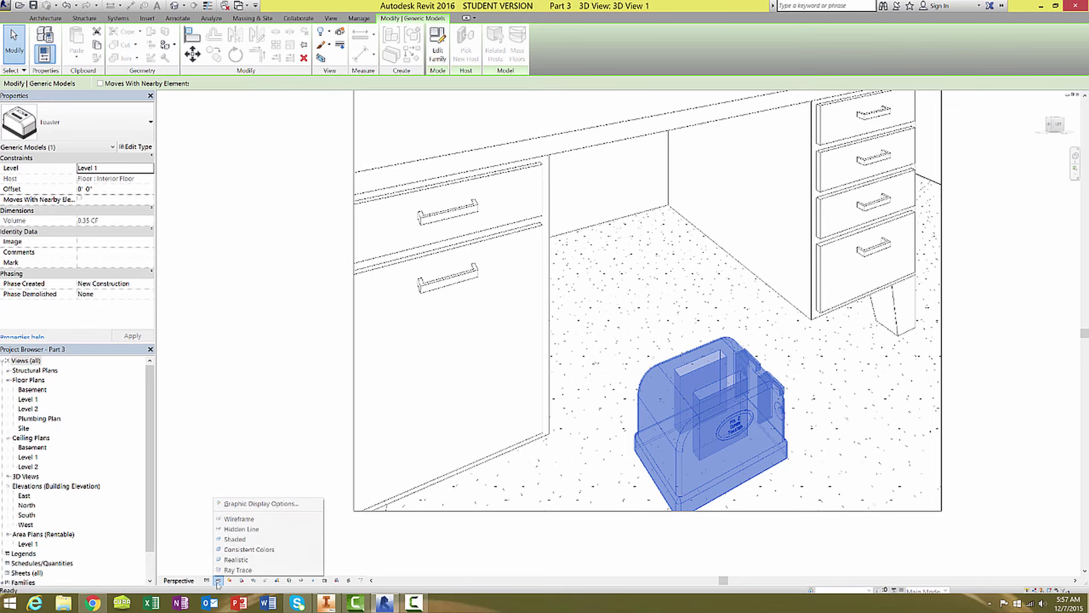
click(255, 559)
key(Escape)
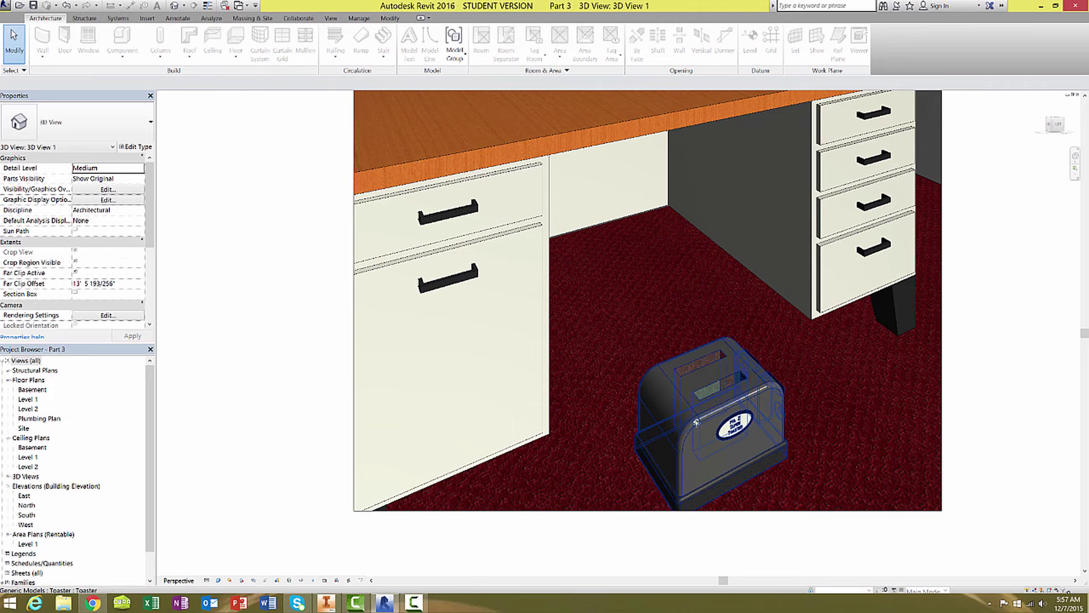
Slide the toaster across the carpet and orbit to a slightly different angle.
drag(697, 426, 675, 372)
click(886, 415)
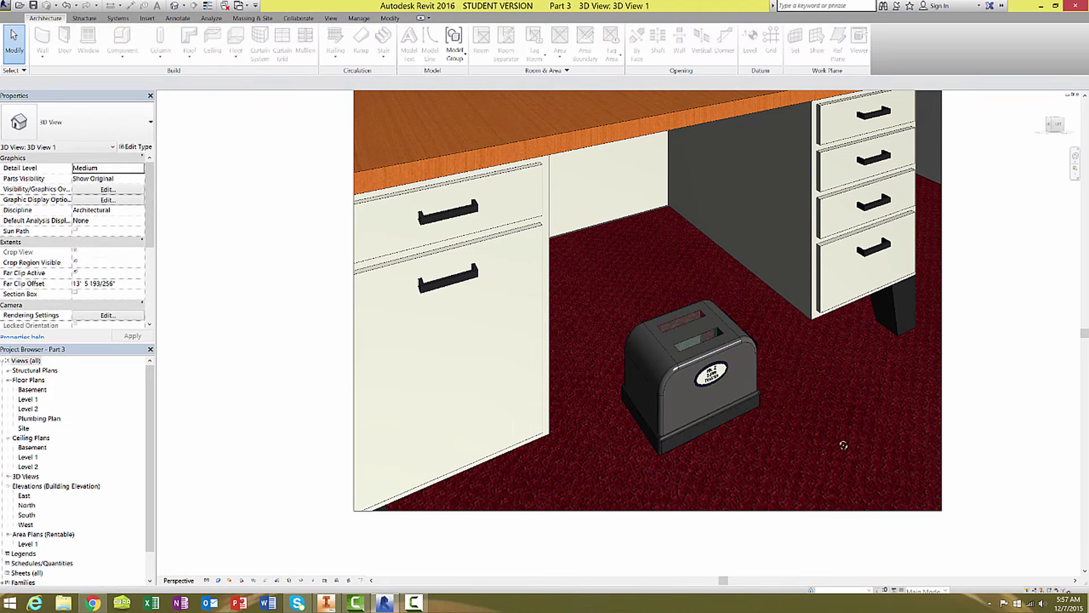
mouse_move(886, 415)
shift+middle_down()
mouse_move(851, 452)
mouse_move(727, 418)
shift+middle_up()
Set the toaster's Offset to 3' 0" and pan to see it on the desk.
click(727, 419)
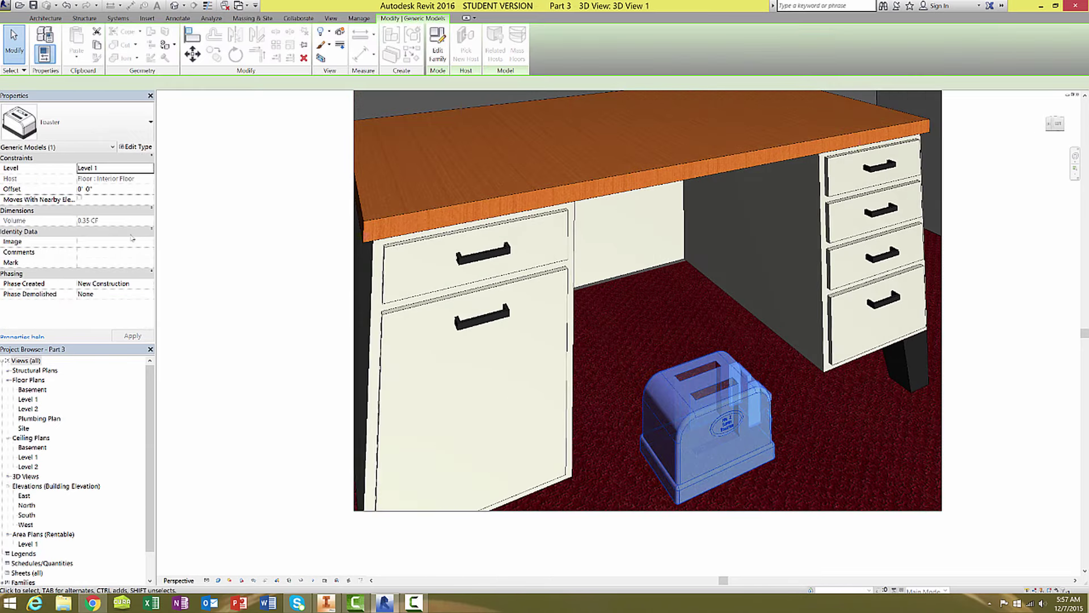
click(108, 189)
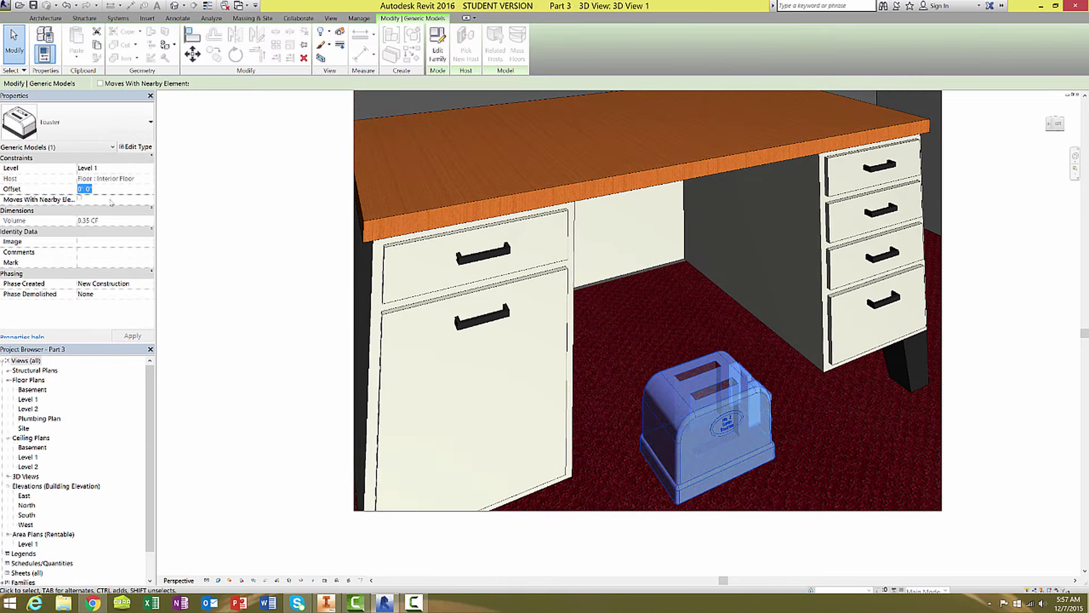
text(3)
key(Return)
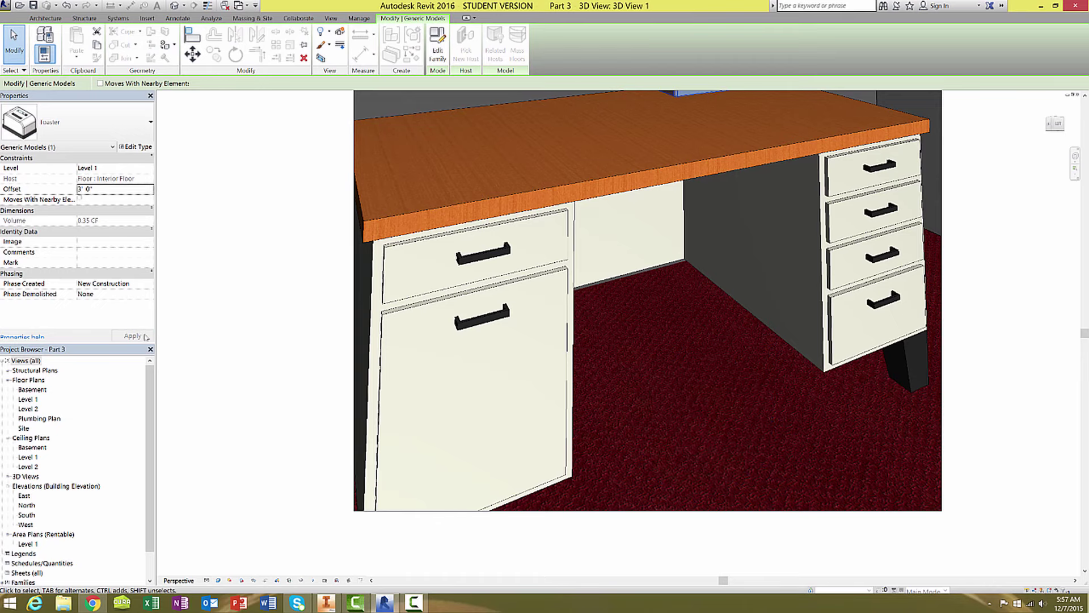
middle_drag(698, 255, 693, 408)
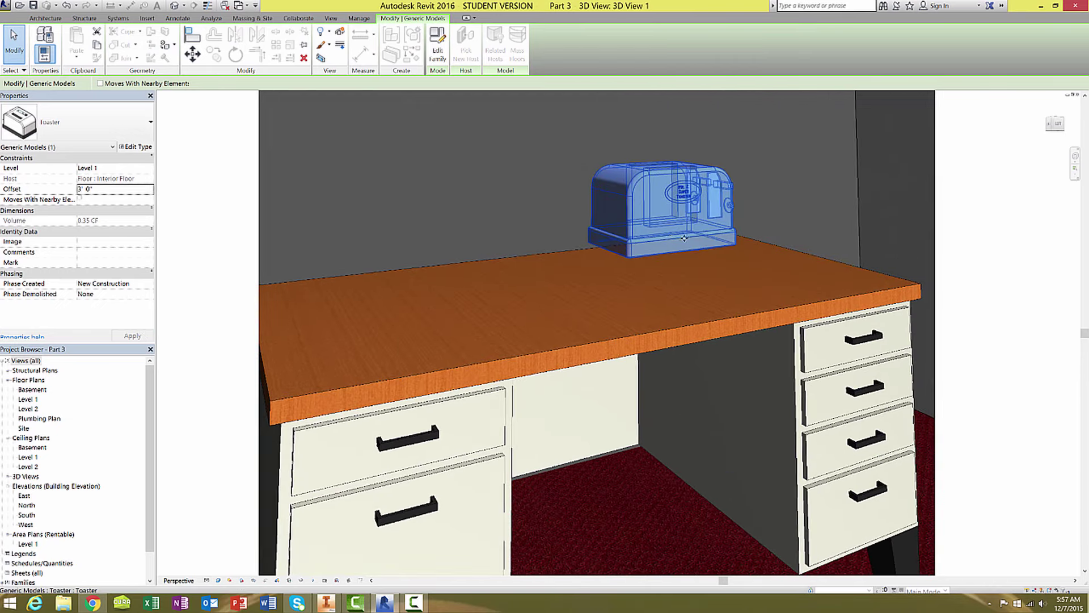
click(647, 350)
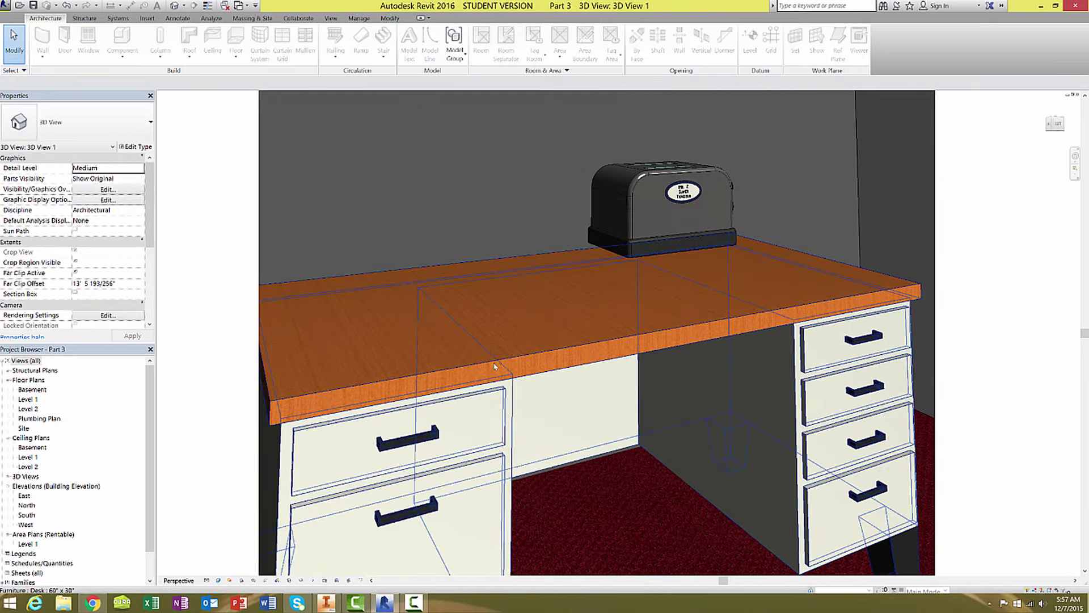
click(642, 351)
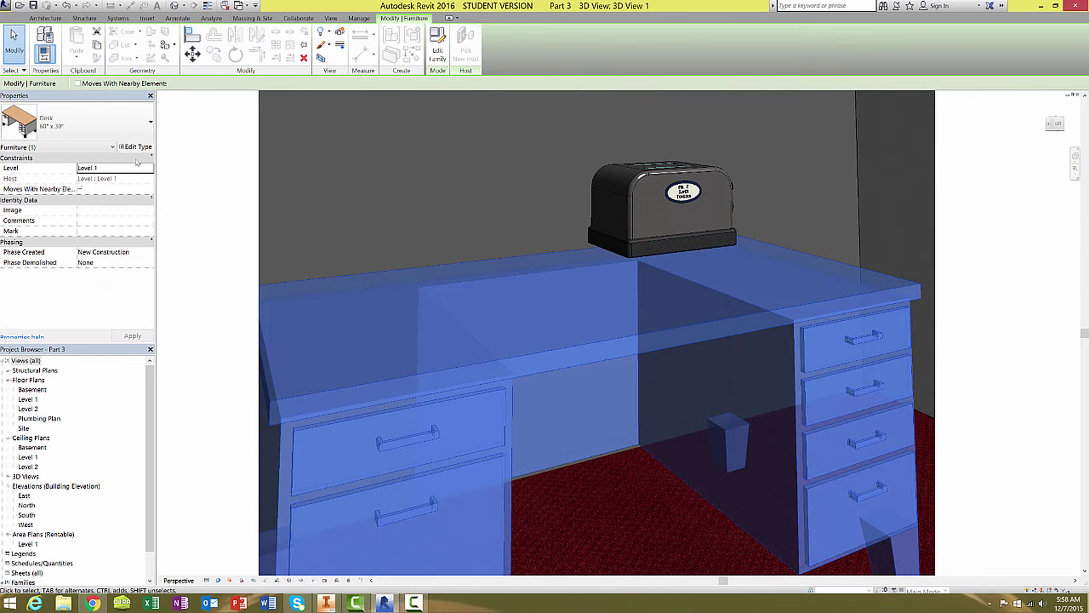
click(136, 148)
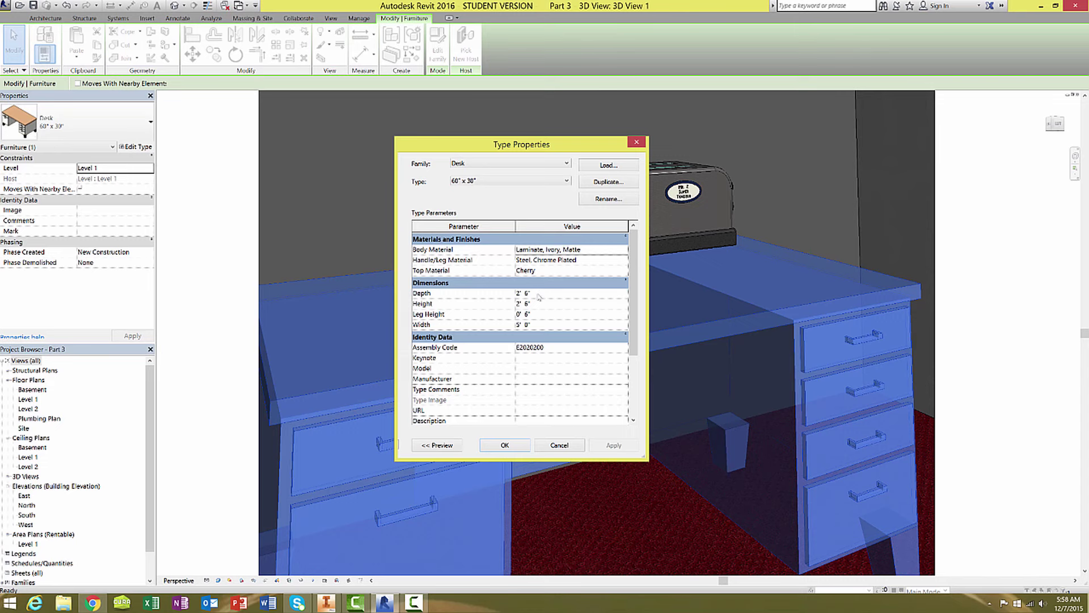
key(Escape)
key(Escape)
Change the toaster's Offset to 2' 6" so it rests on the desktop.
click(684, 201)
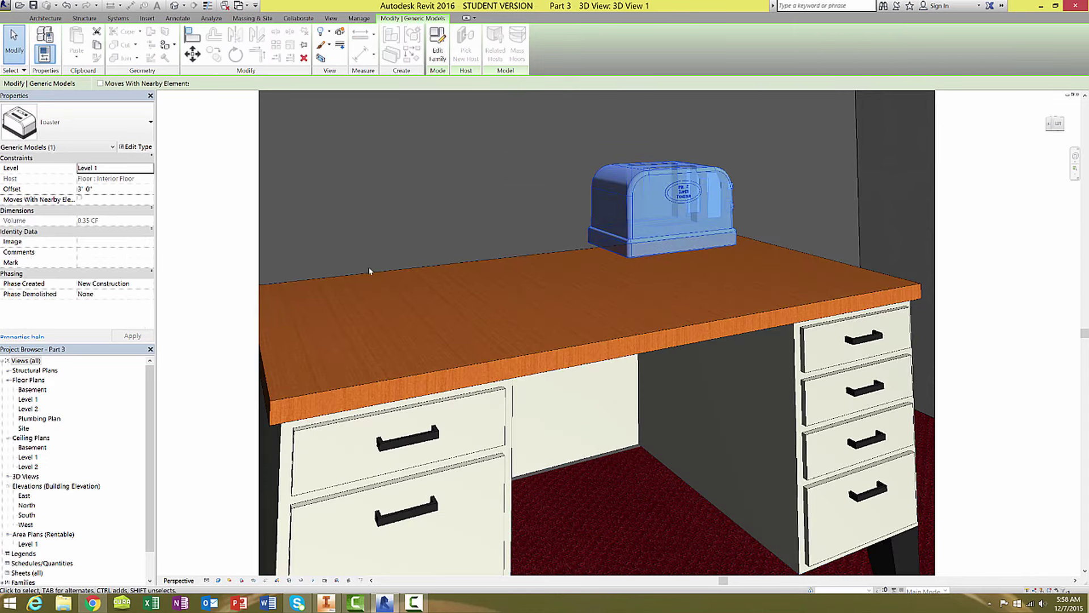
double_click(85, 189)
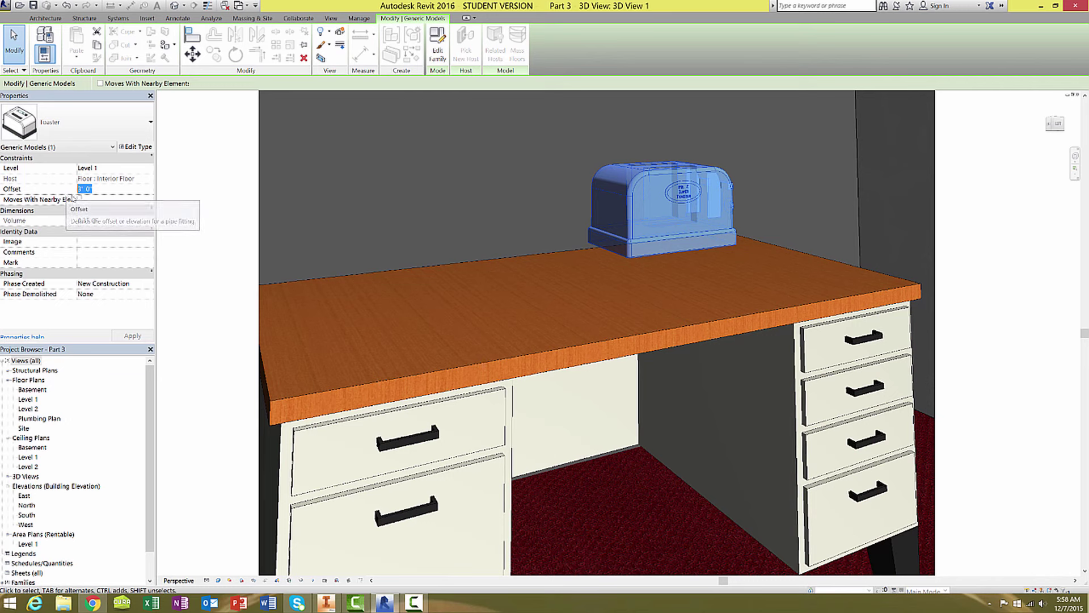
text(2')
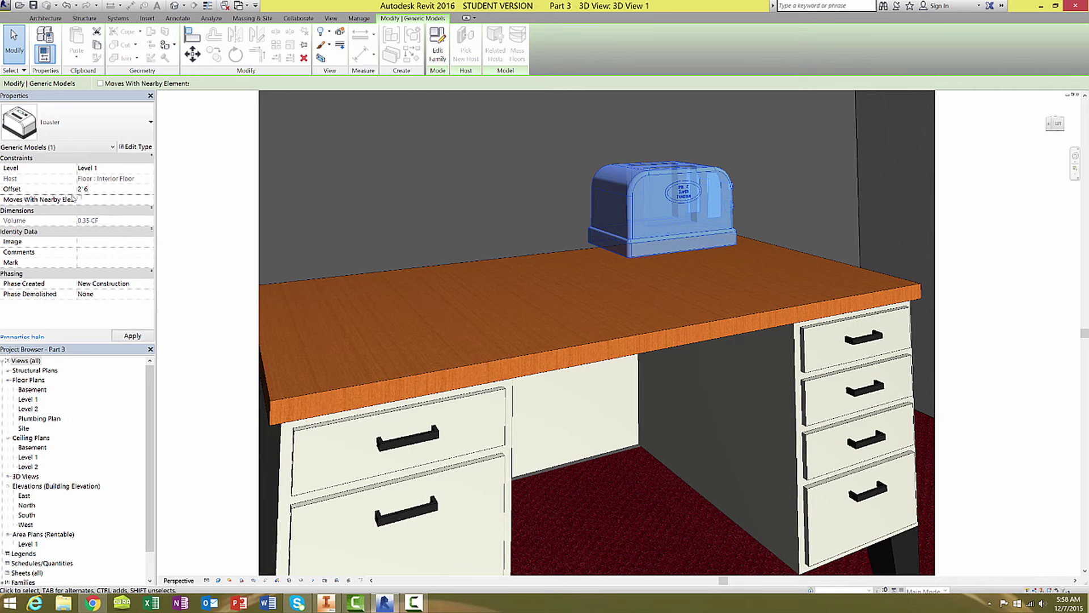
key(Return)
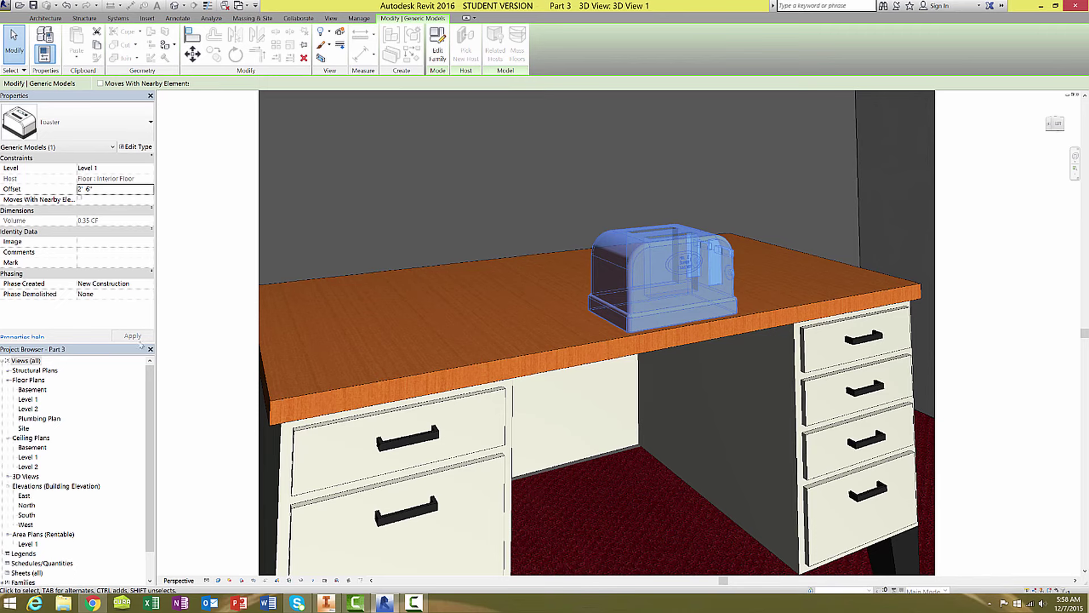
key(Escape)
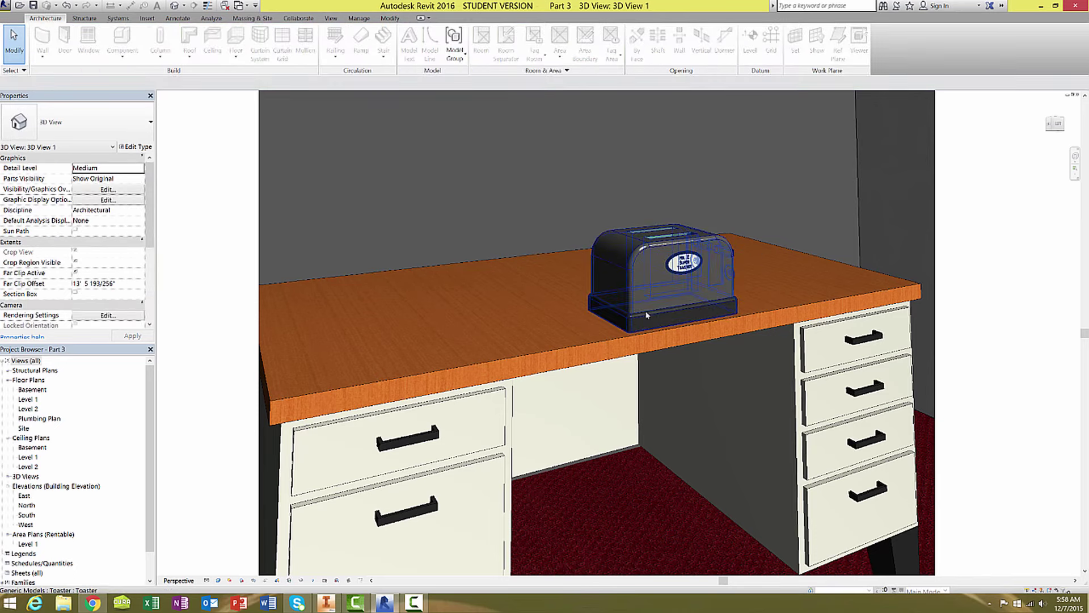
Slide the toaster further left along the desk top.
click(646, 315)
drag(647, 316, 604, 306)
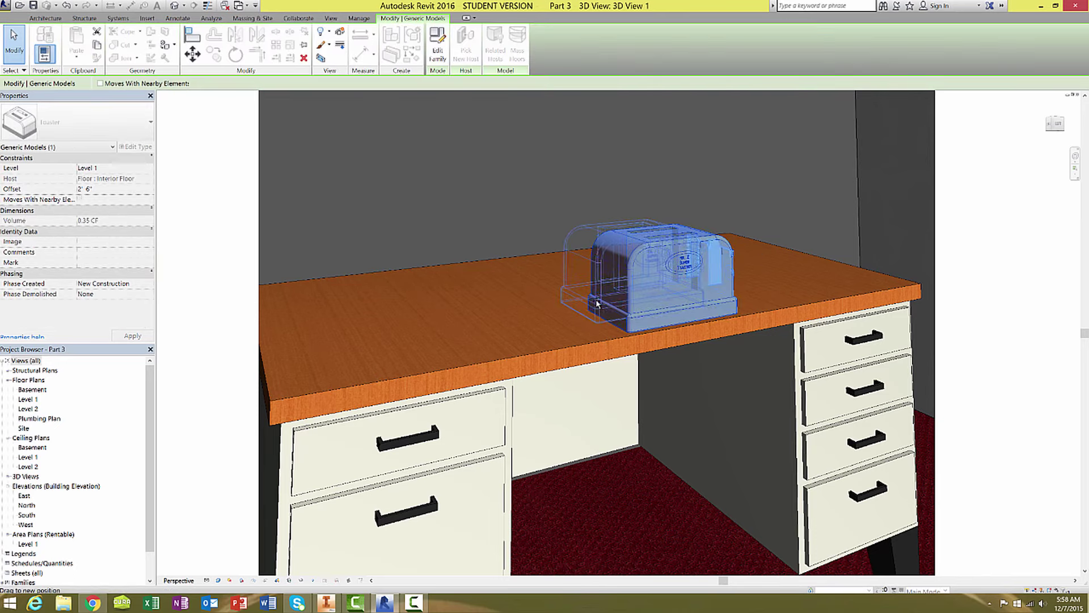
click(681, 369)
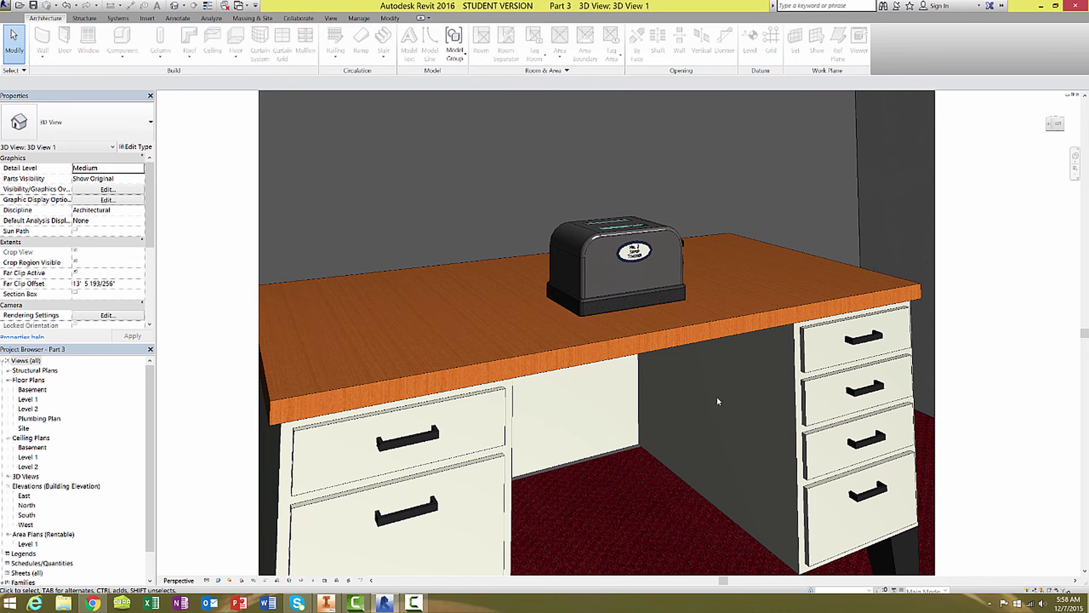